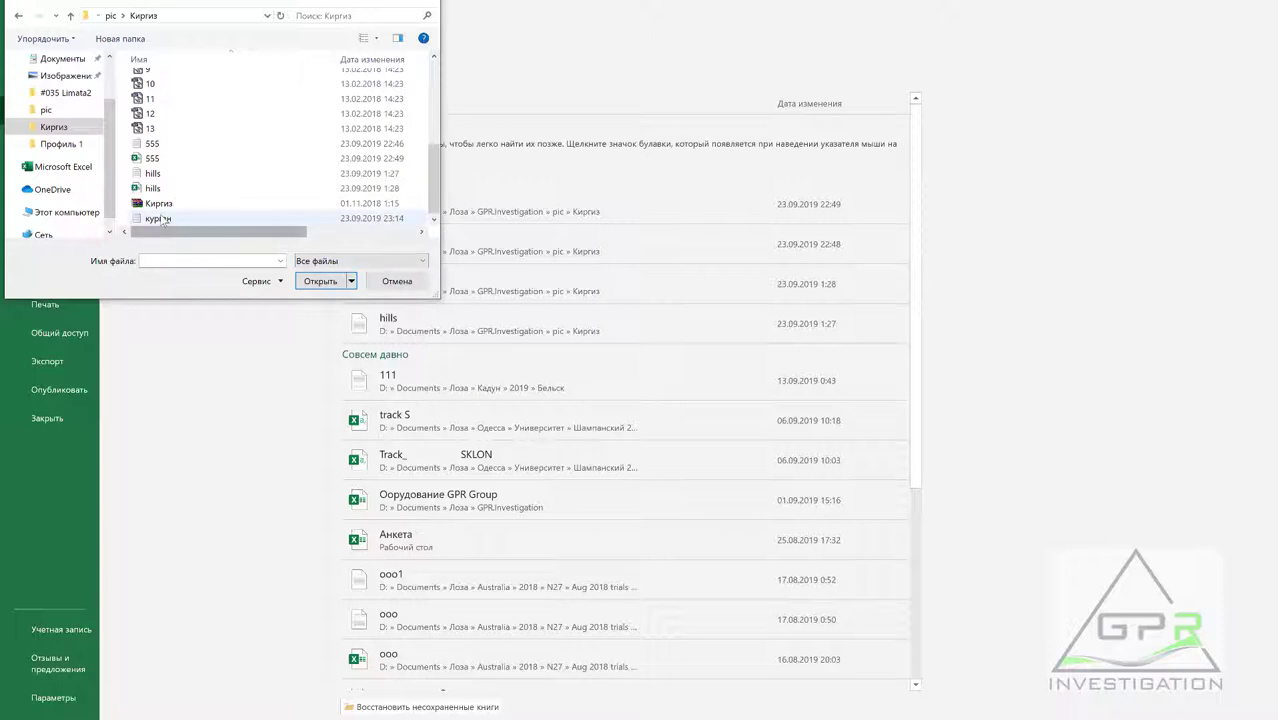
# Step: Open the text file курган as delimited data, adding the semicolon as a separator and keeping the general column format
pyautogui.click(163, 219)
pyautogui.doubleClick(165, 222)
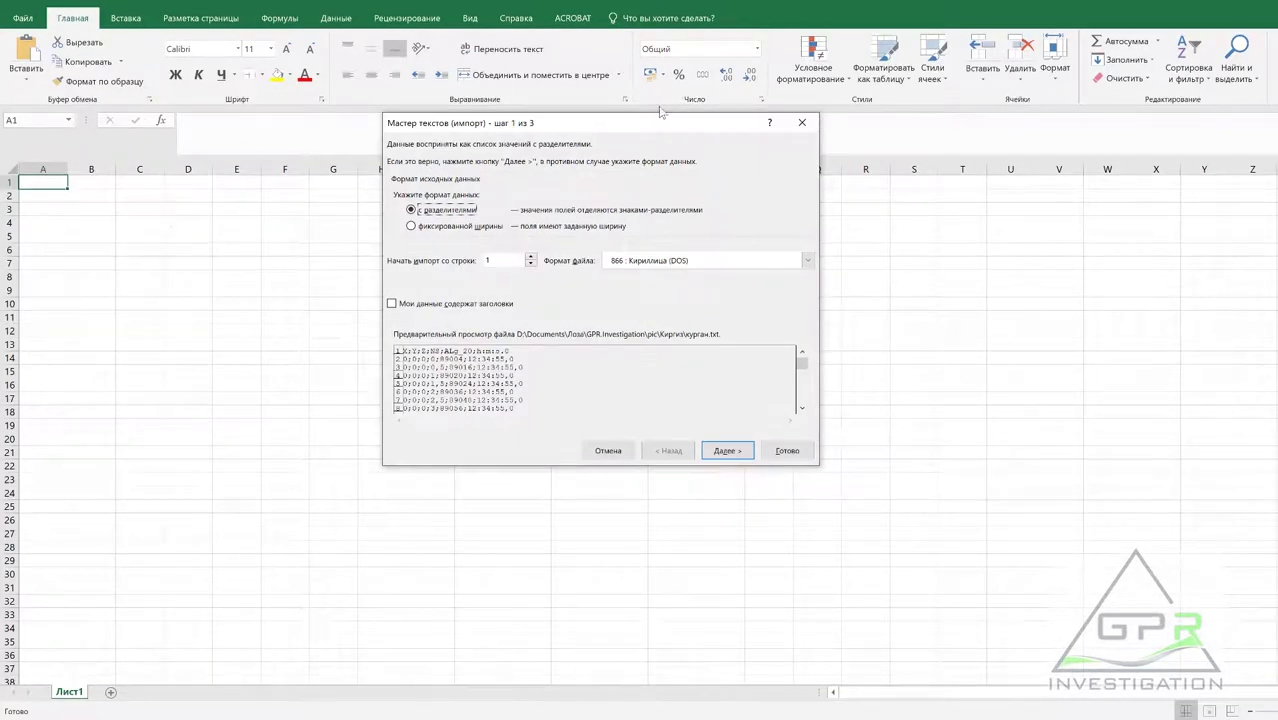
pyautogui.moveTo(590, 125); pyautogui.dragTo(605, 185)
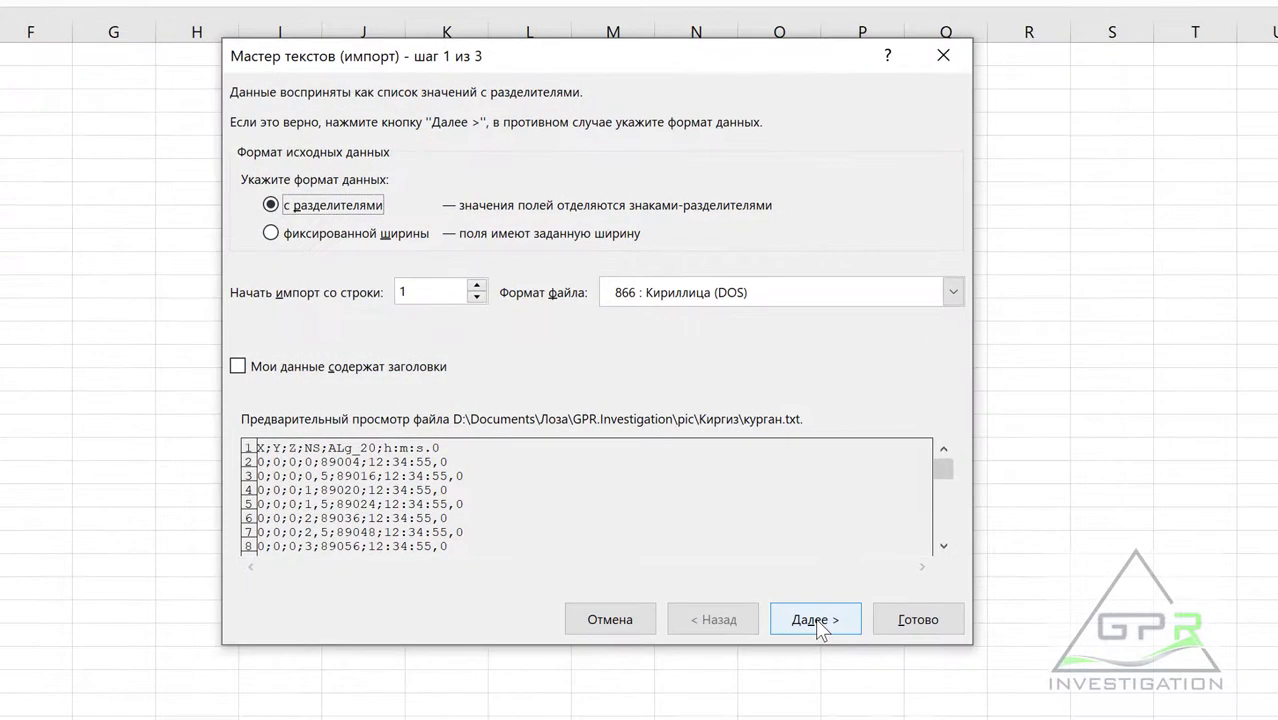
pyautogui.click(815, 619)
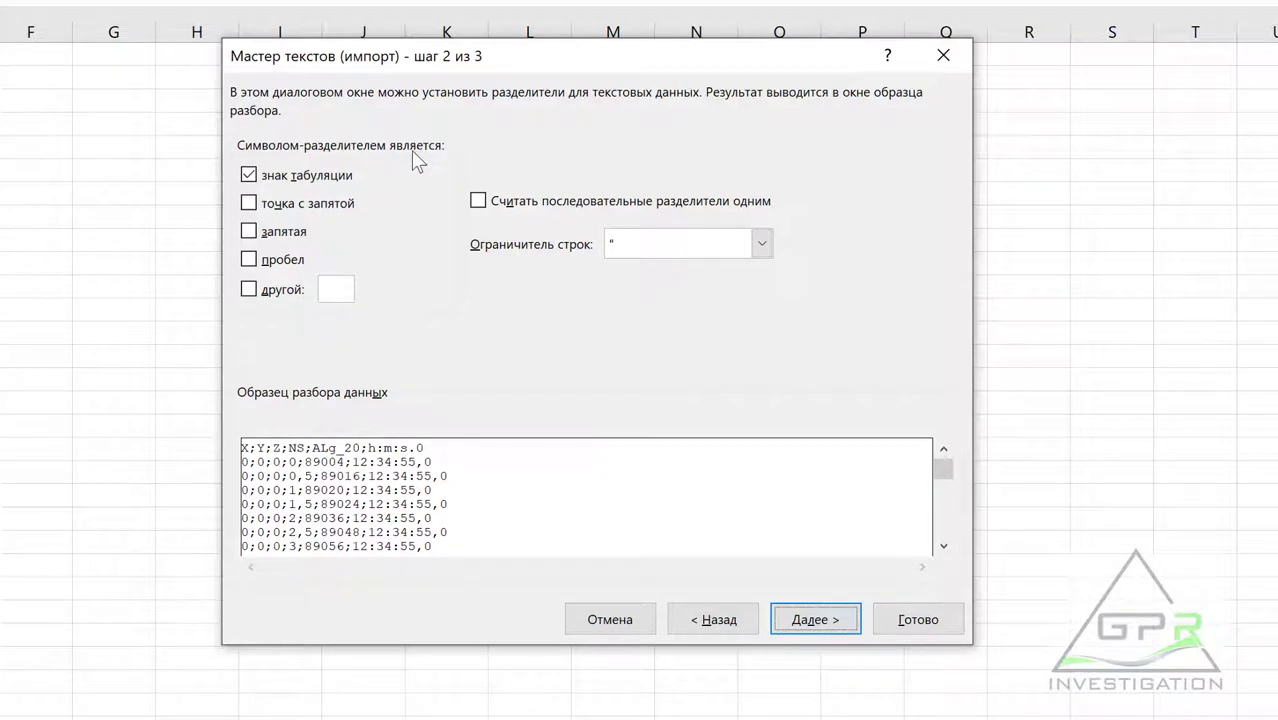
pyautogui.click(249, 204)
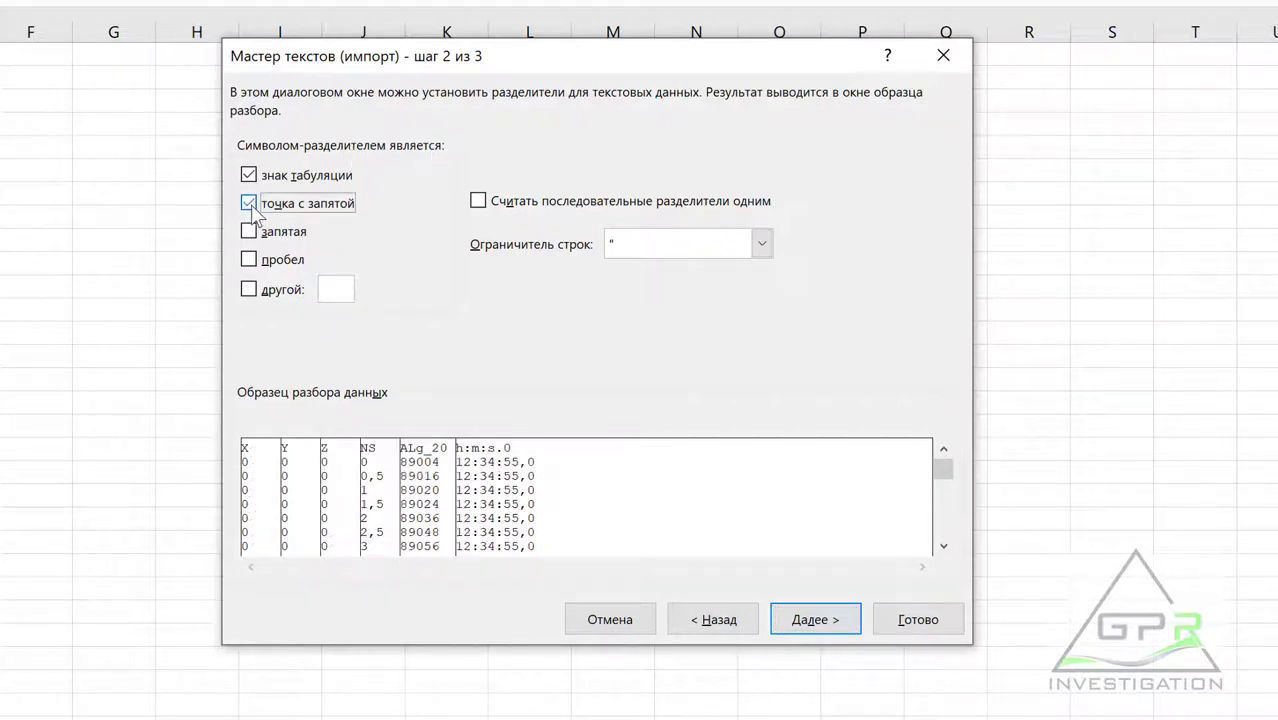
pyautogui.click(816, 619)
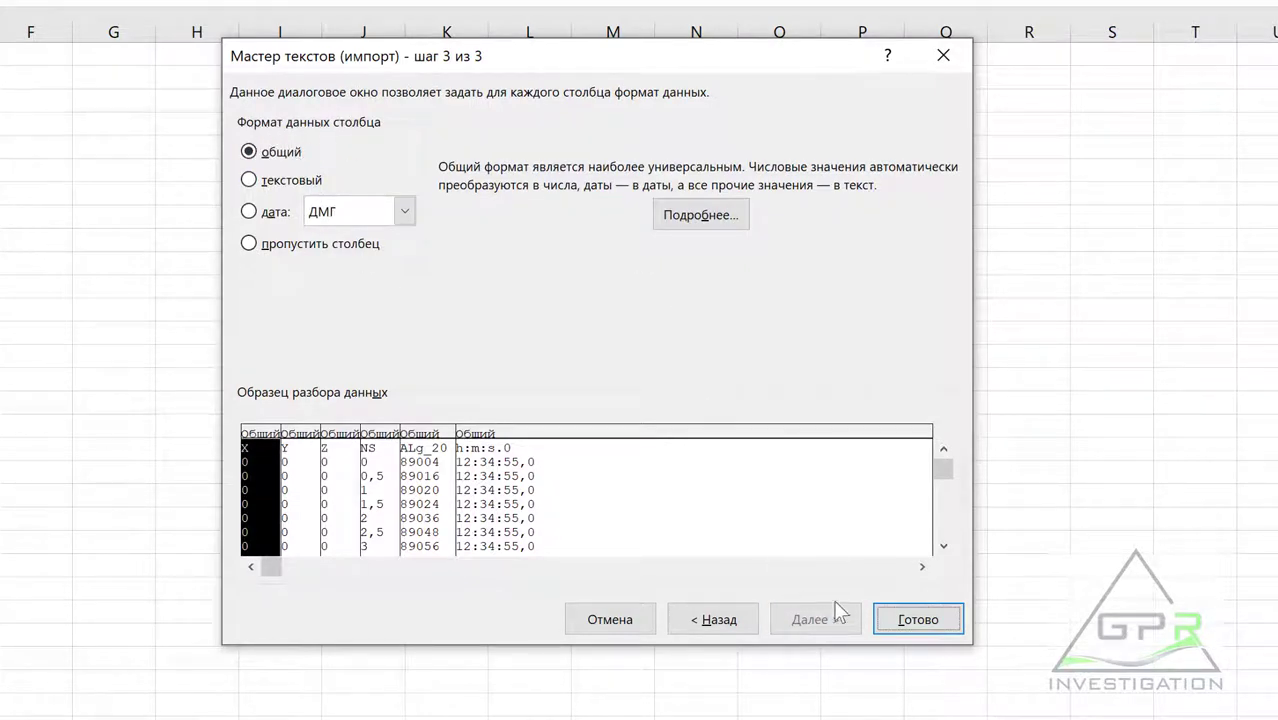
pyautogui.click(919, 616)
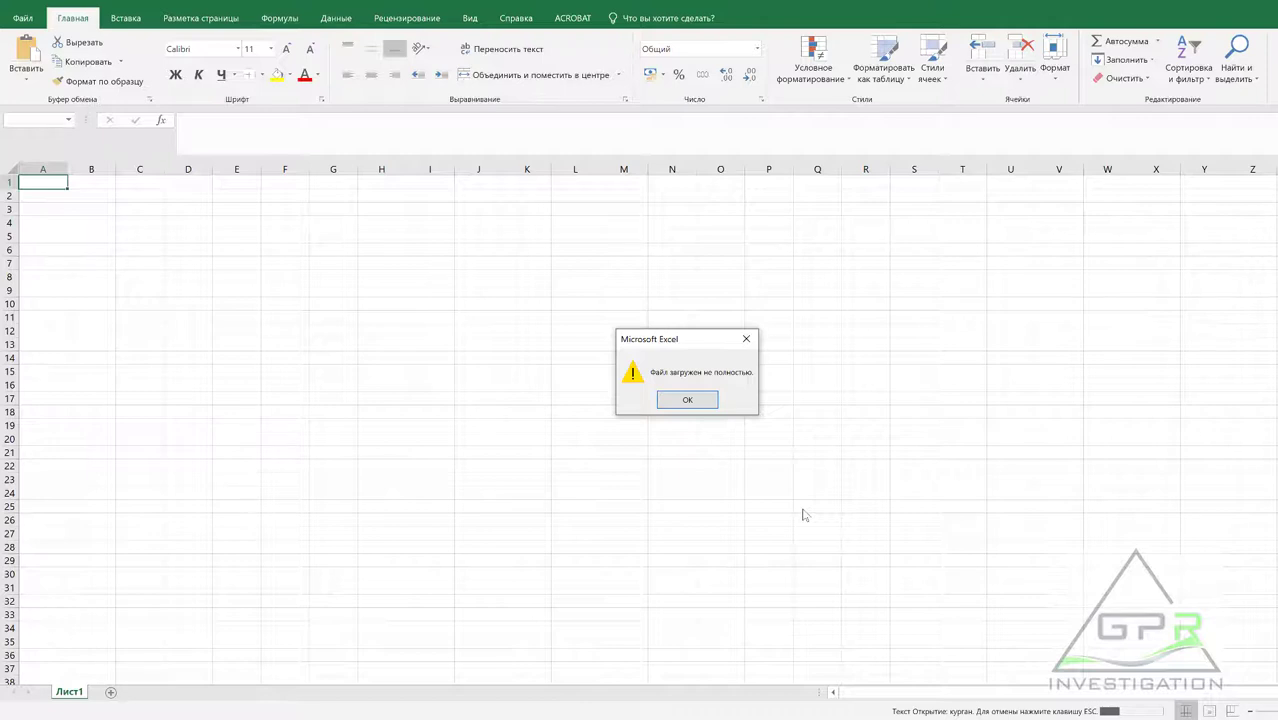
pyautogui.click(687, 400)
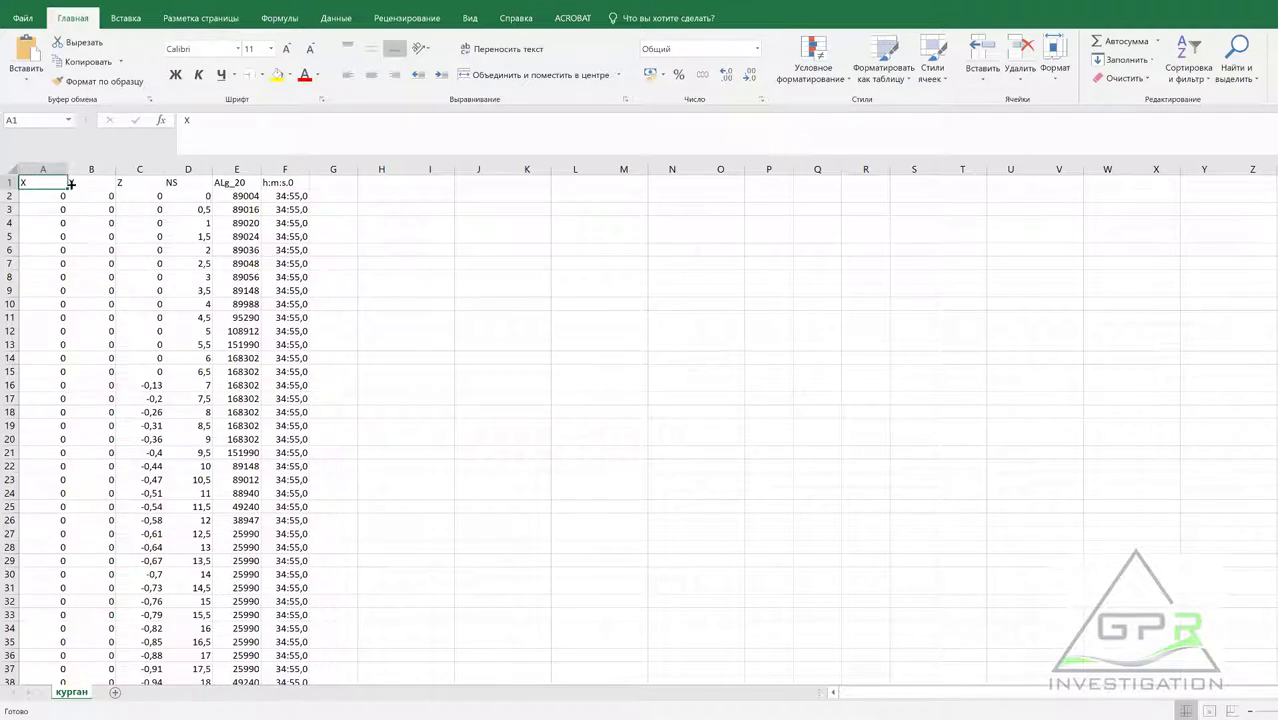
# Step: Clear the contents of the NS and h:m:s.0 columns
pyautogui.click(185, 182)
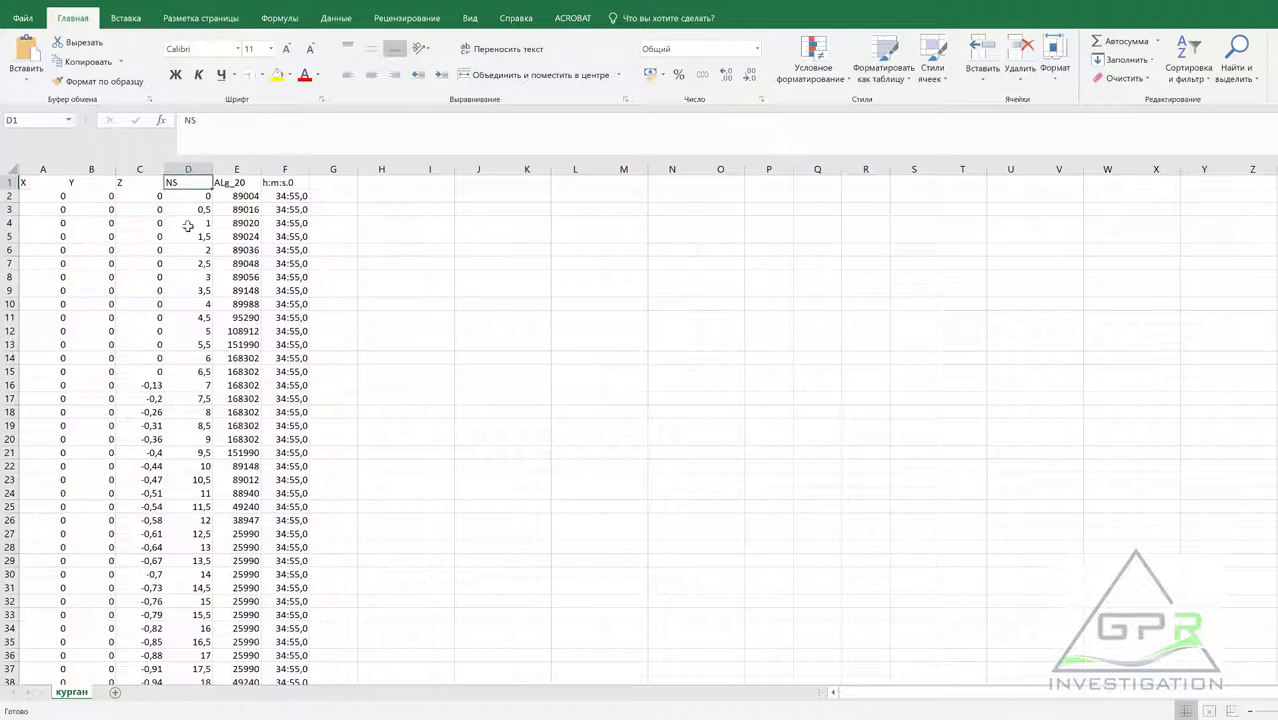
pyautogui.click(237, 182)
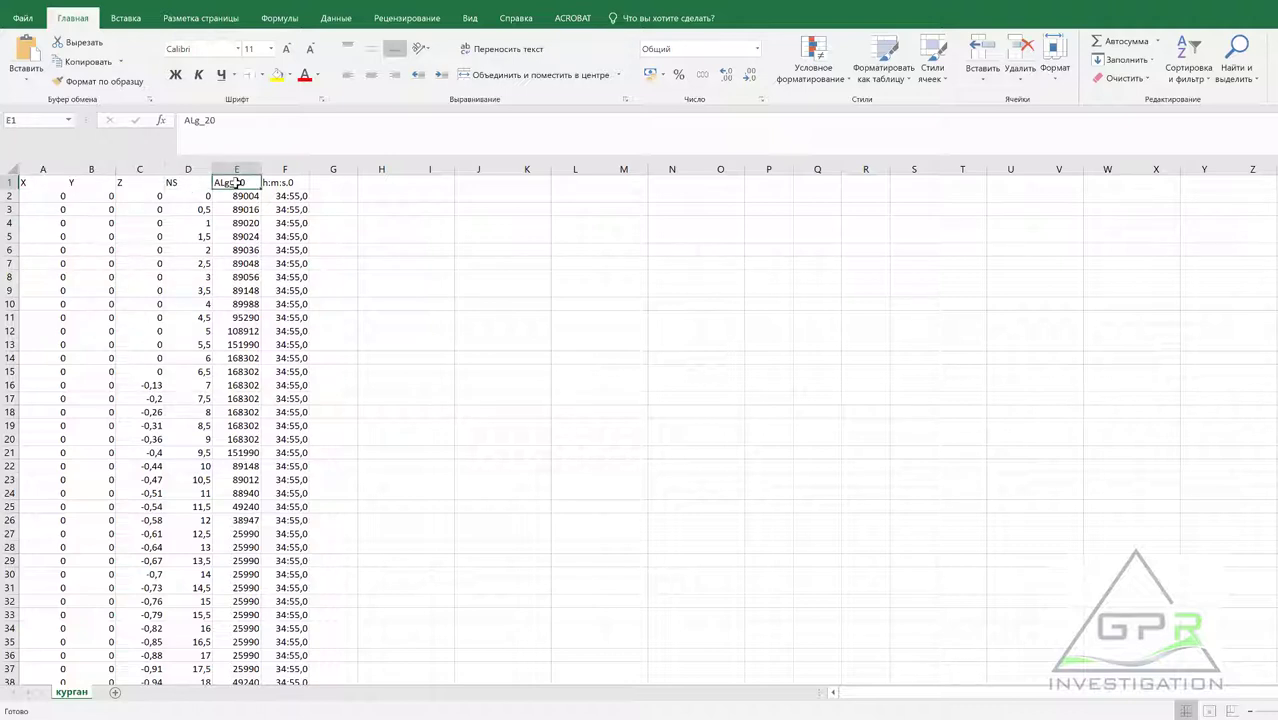
pyautogui.click(284, 182)
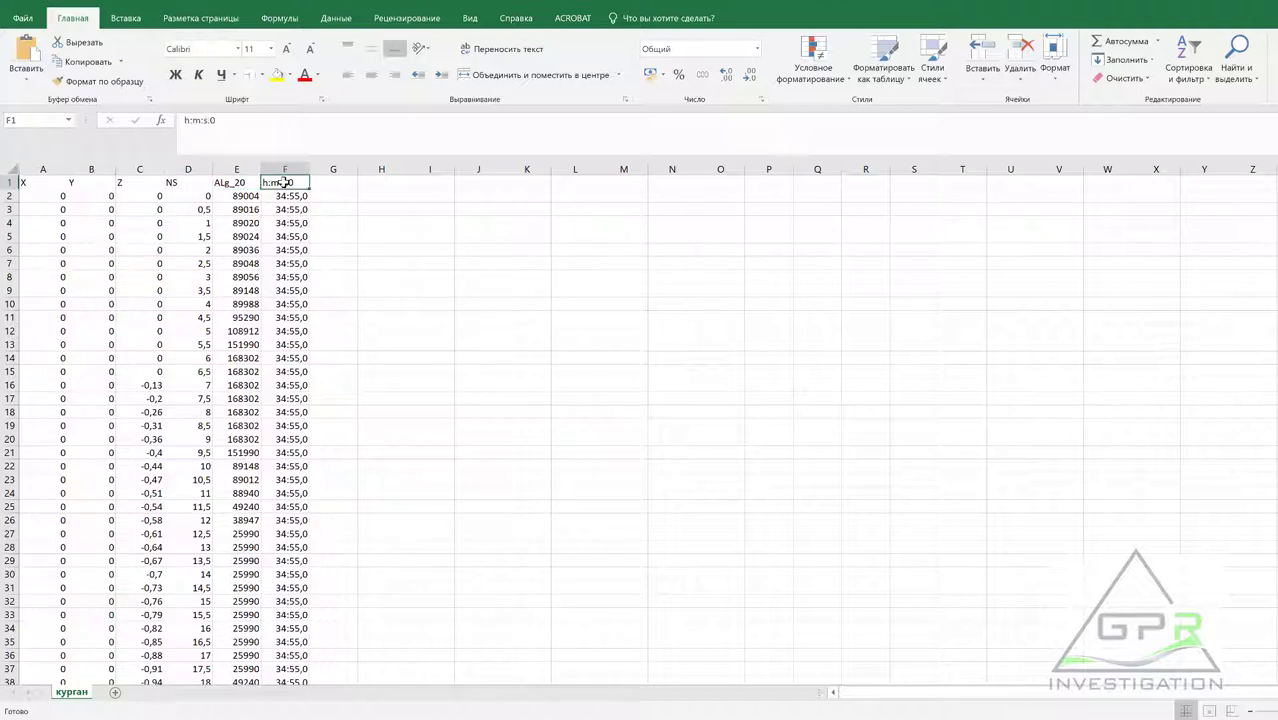
pyautogui.click(195, 169)
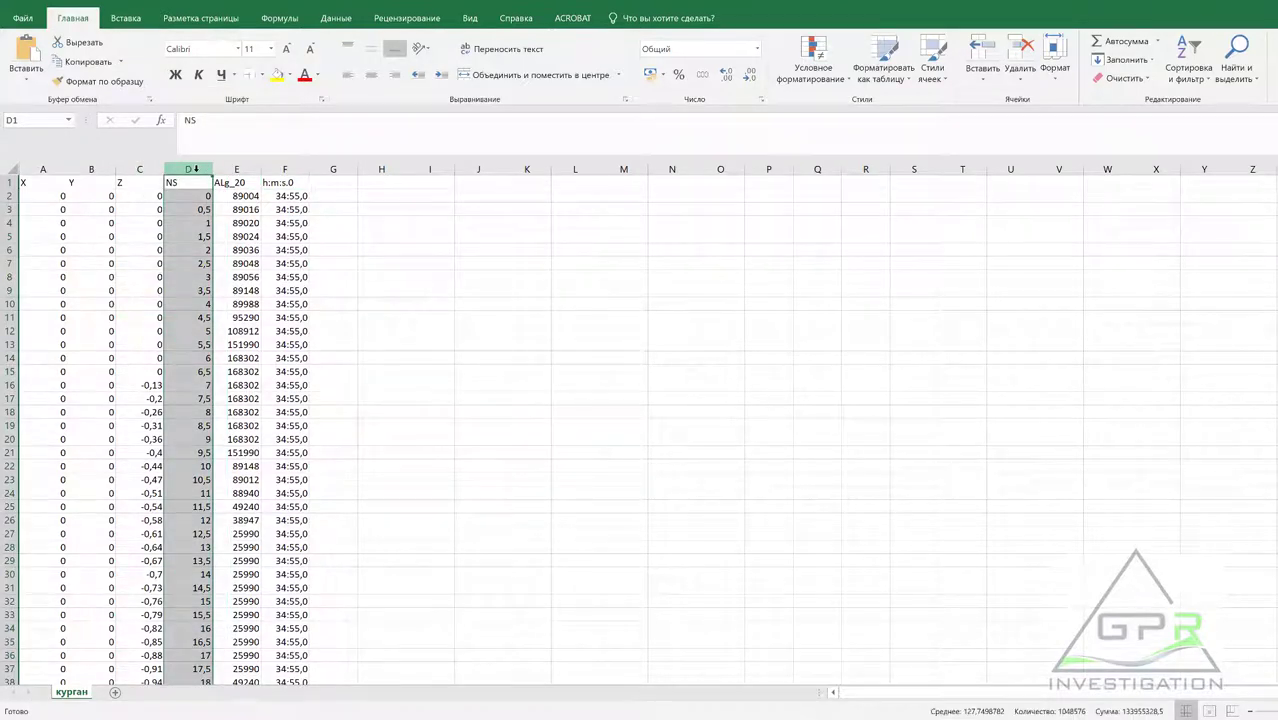
pyautogui.press('Delete')
pyautogui.click(281, 170)
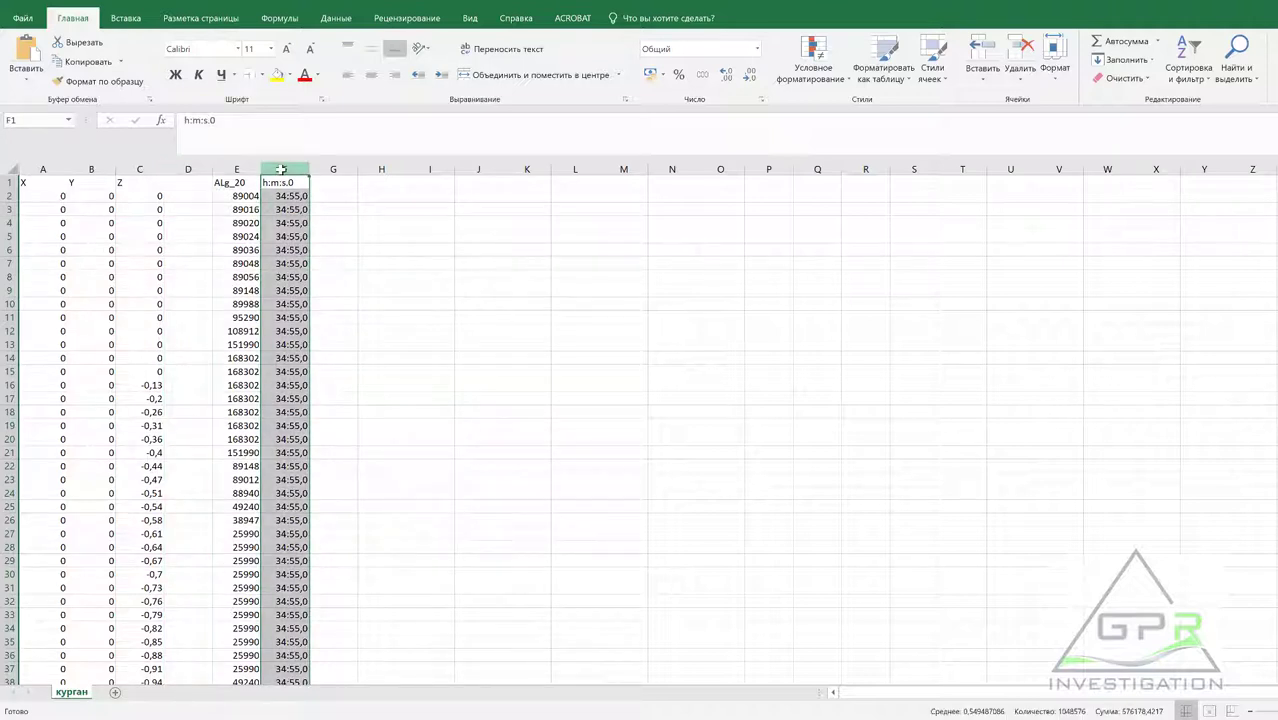
pyautogui.press('Delete')
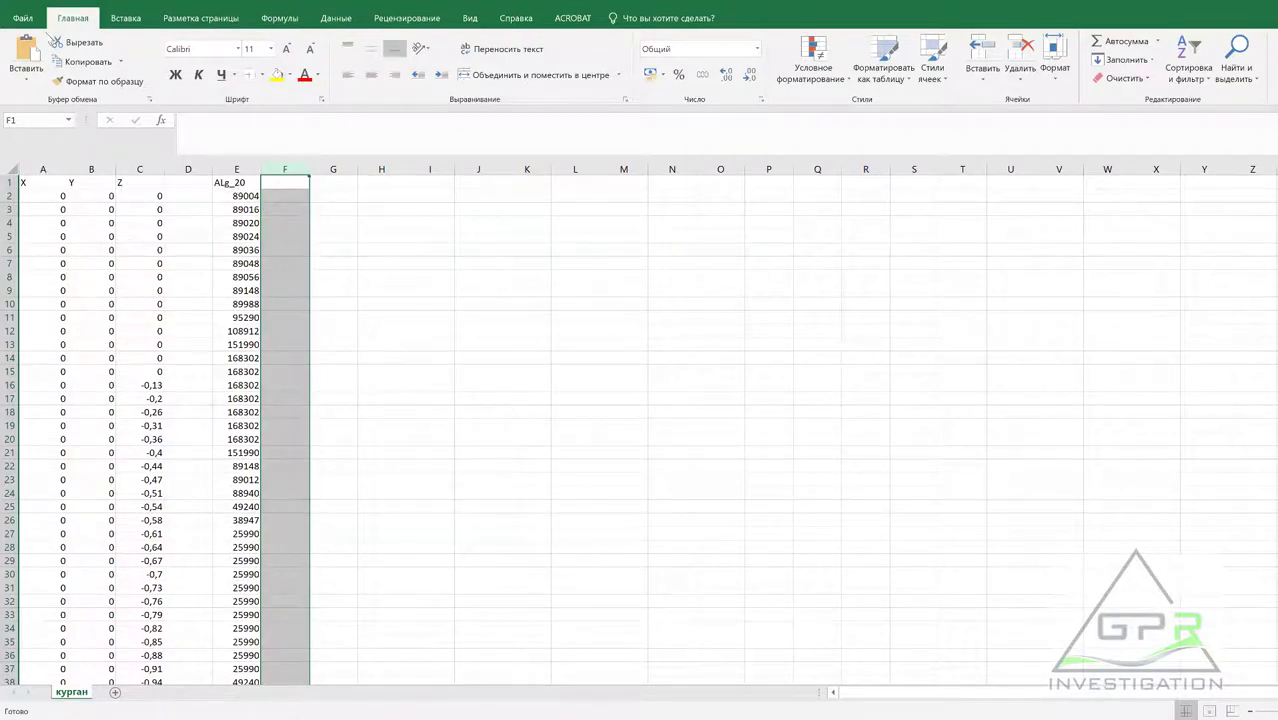
# Step: Save the sheet as an Excel workbook named курган in the Киргиз folder
pyautogui.click(22, 18)
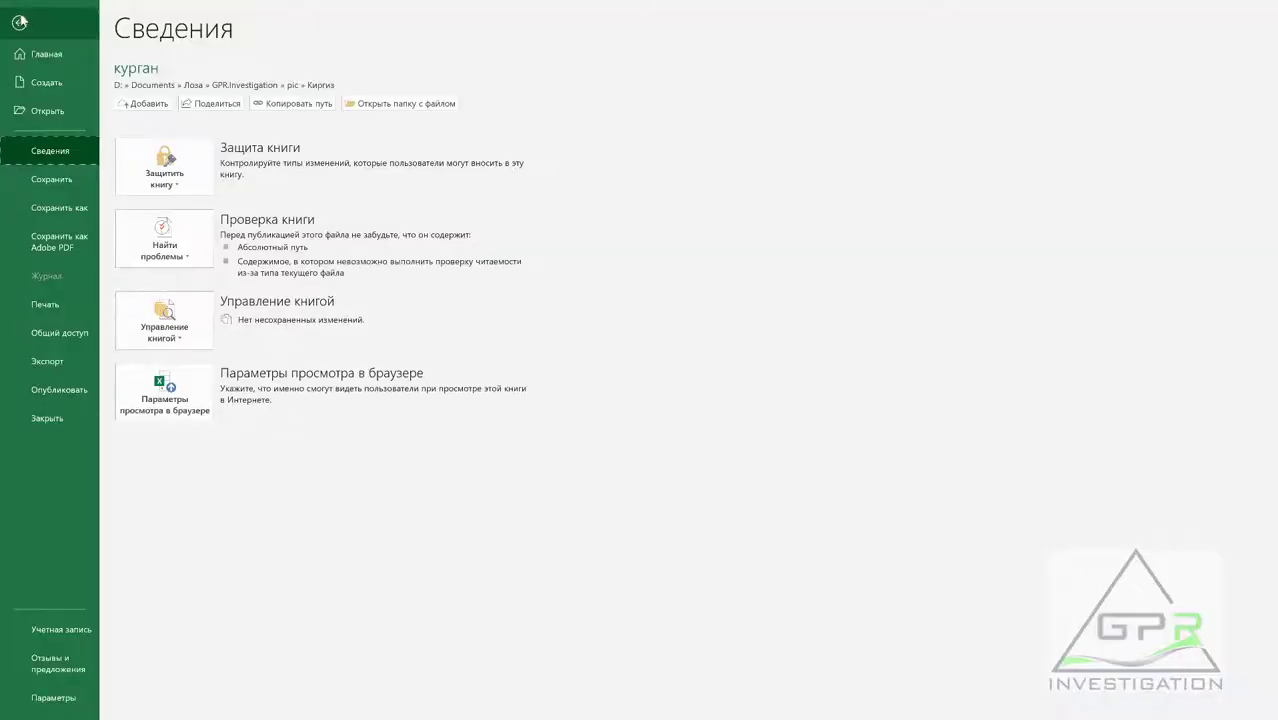
pyautogui.click(59, 207)
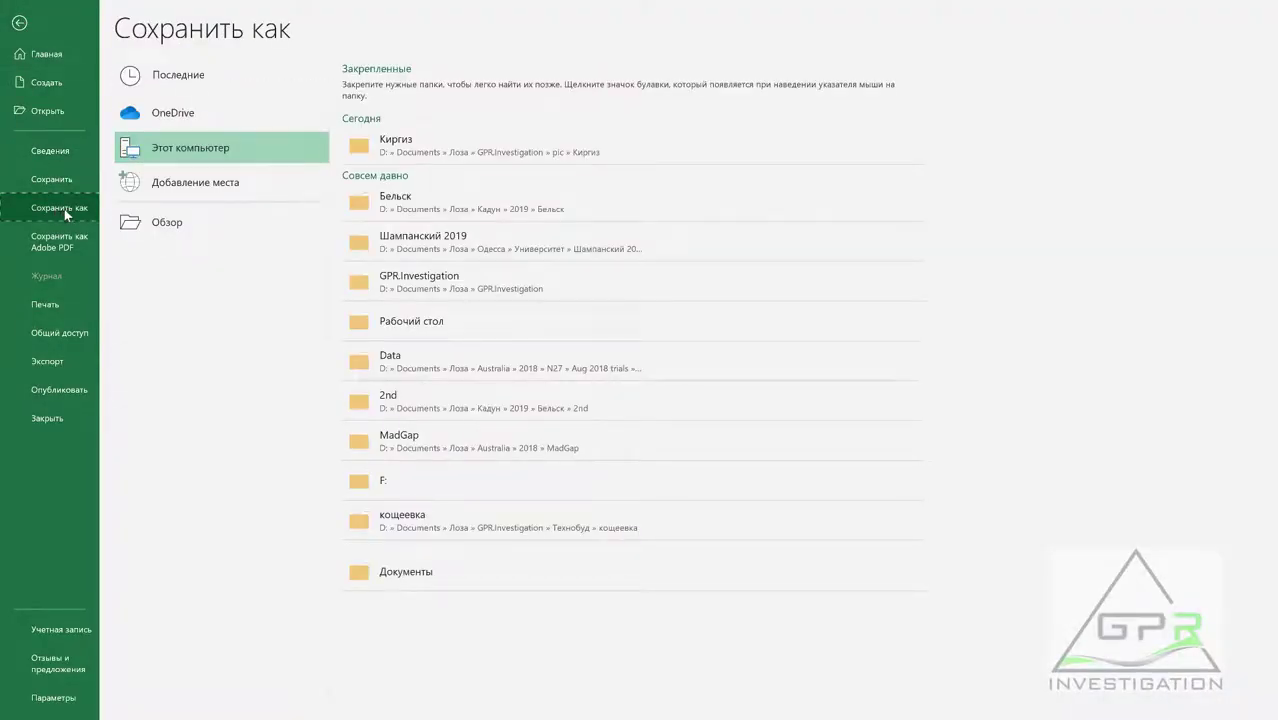
pyautogui.click(473, 145)
pyautogui.press('Tab')
pyautogui.click(246, 242)
pyautogui.click(172, 251)
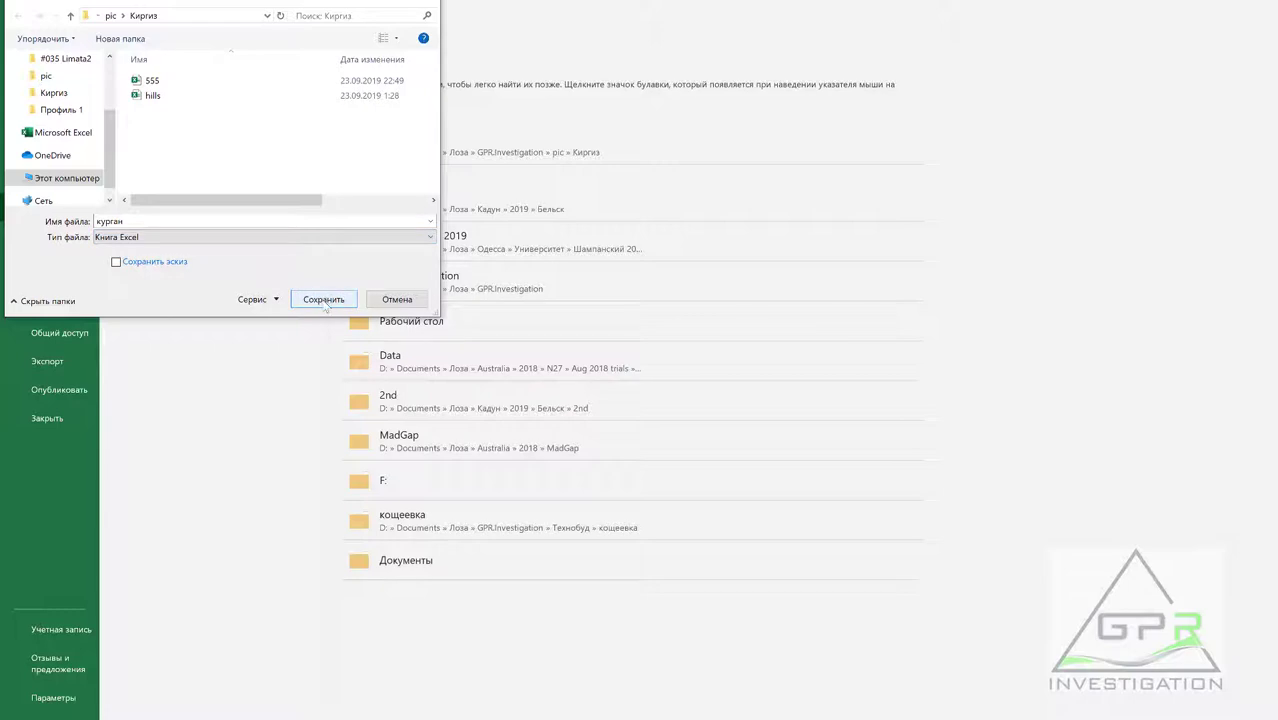
pyautogui.click(324, 300)
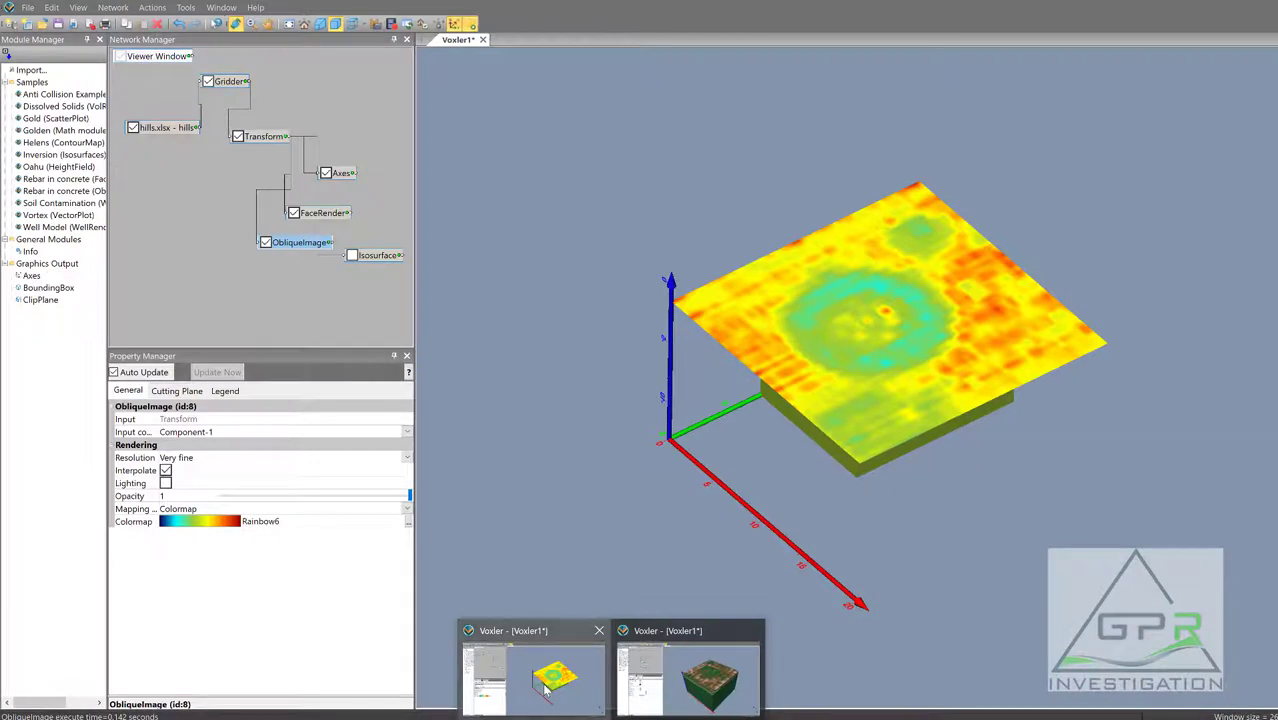
# Step: Switch to Voxler, launch a new Voxler 4 instance and widen its module list to show the full names
pyautogui.click(533, 665)
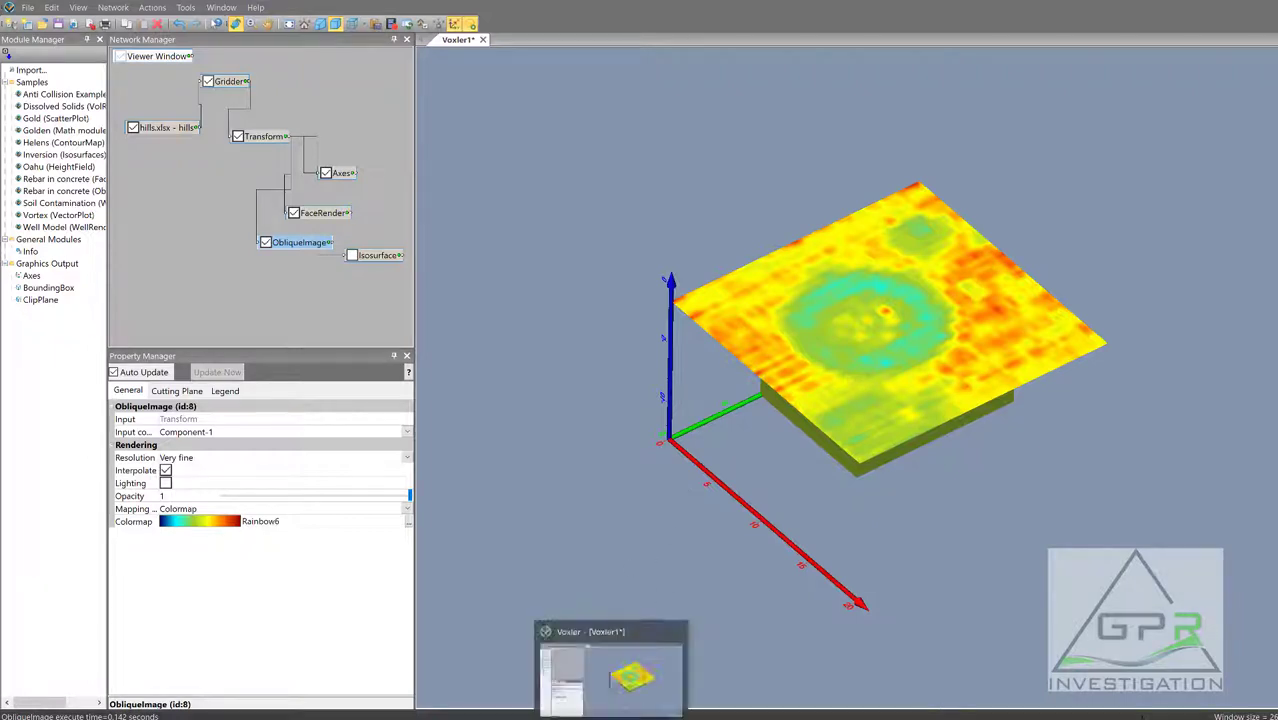
pyautogui.rightClick(611, 715)
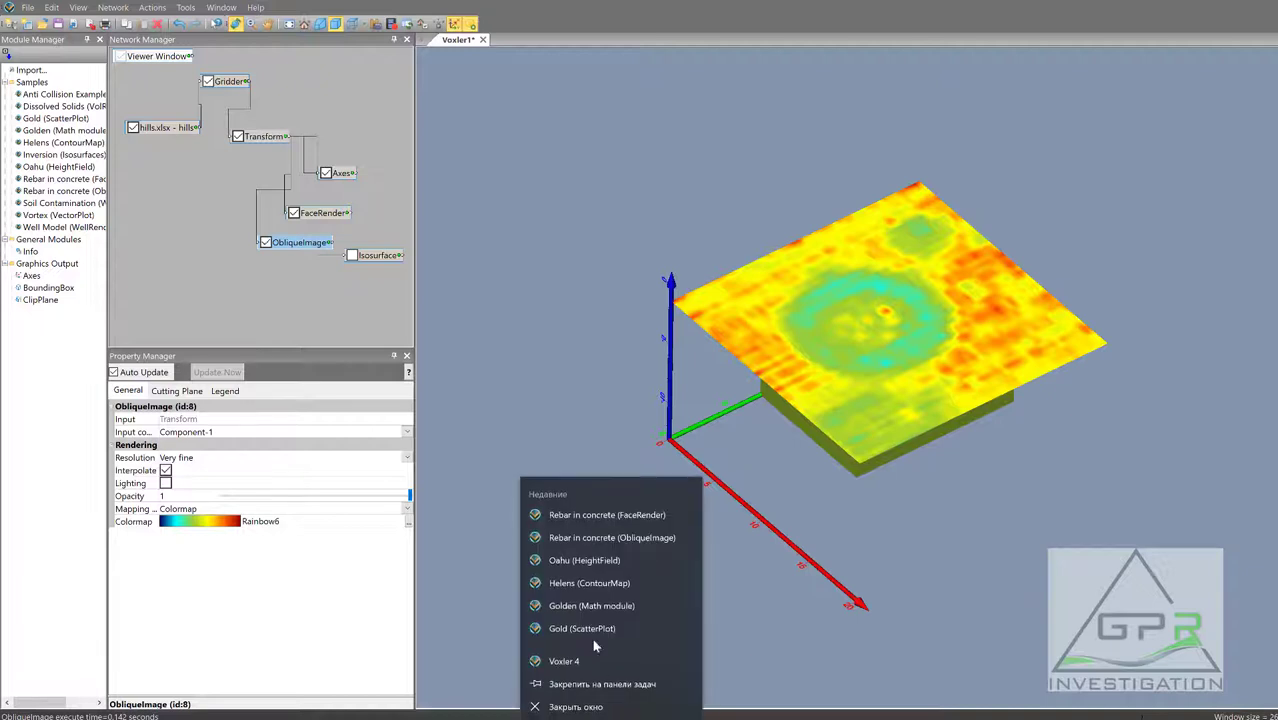
pyautogui.click(584, 661)
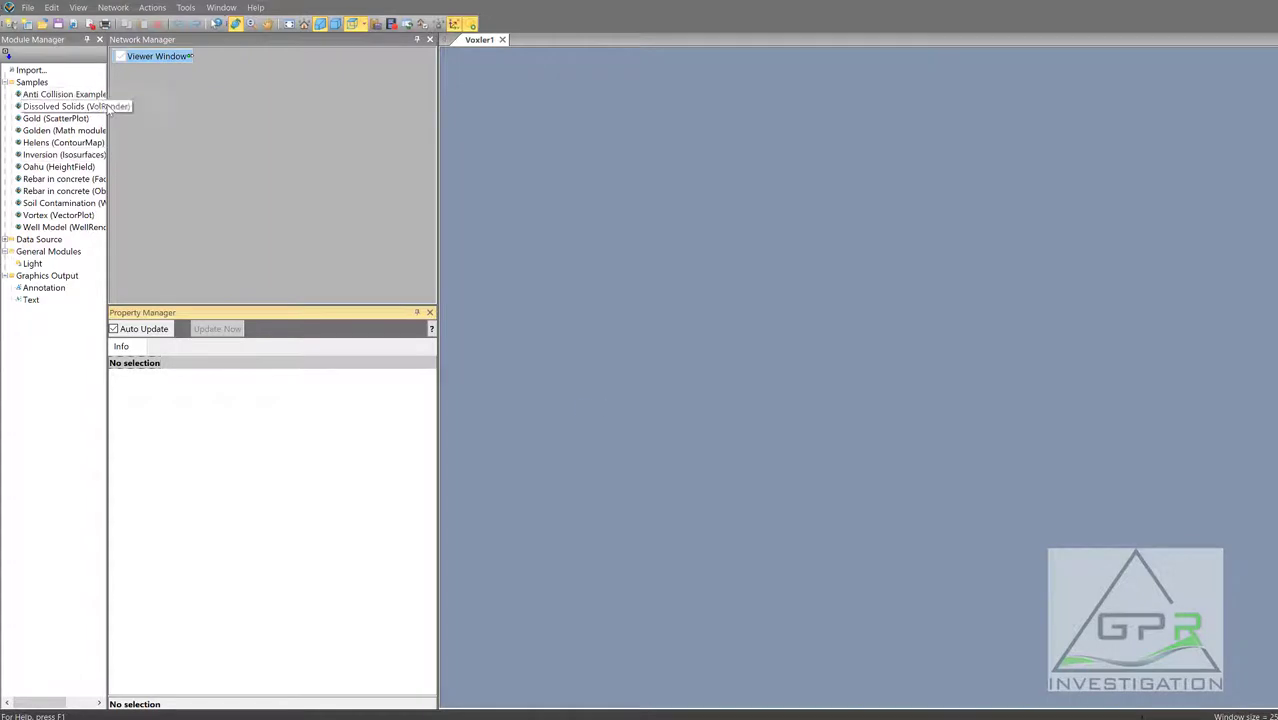
pyautogui.moveTo(107, 112); pyautogui.dragTo(165, 115)
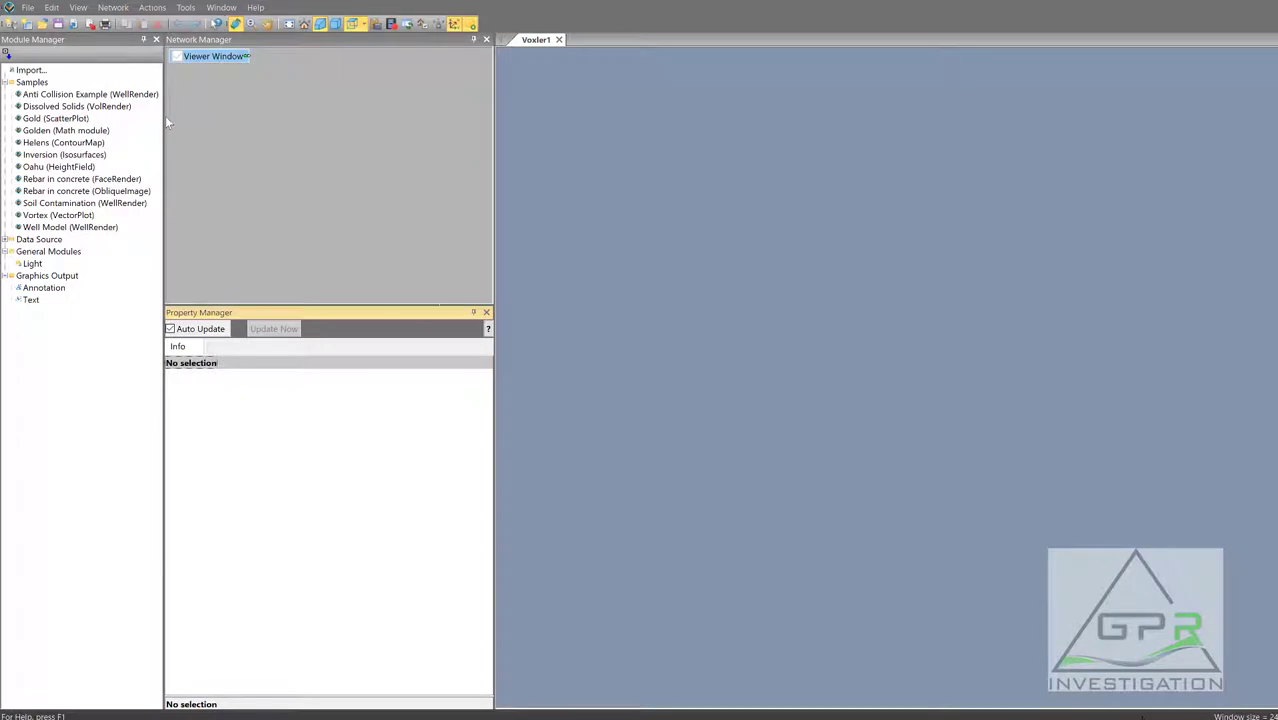
# Step: Import the Excel workbook курган from the Киргиз folder into the empty network
pyautogui.doubleClick(22, 72)
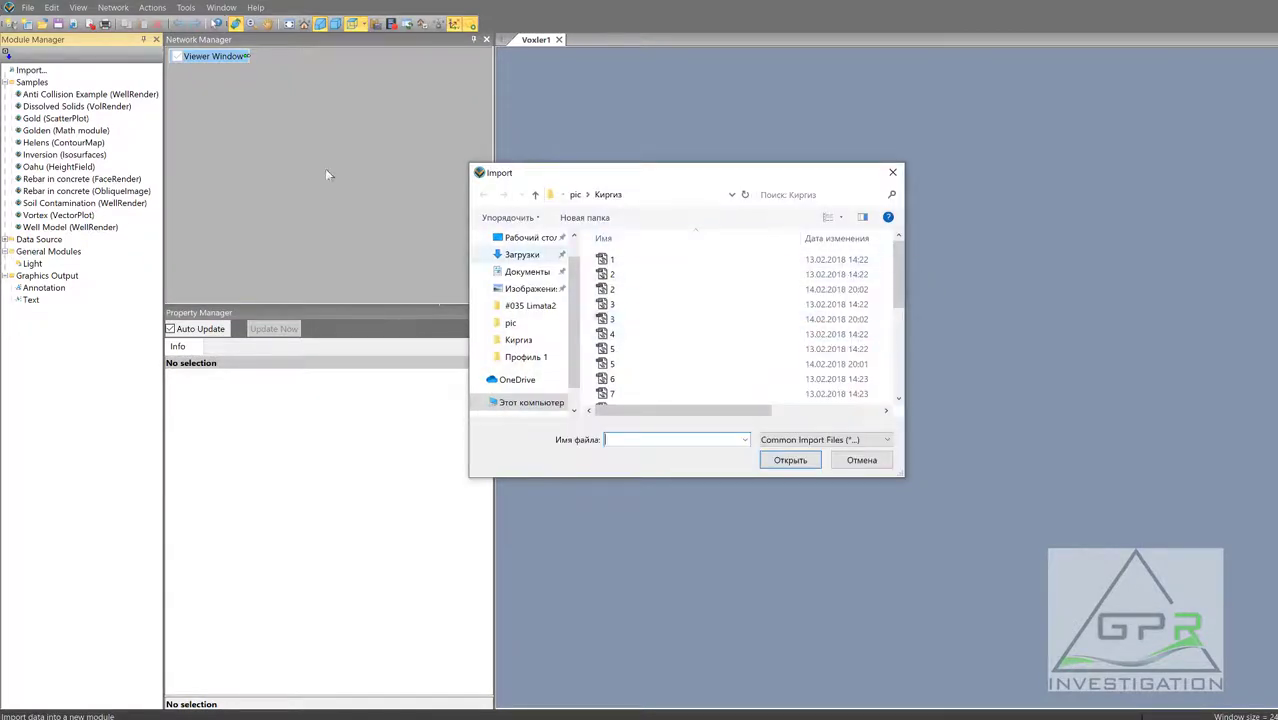
pyautogui.moveTo(900, 251); pyautogui.dragTo(902, 349)
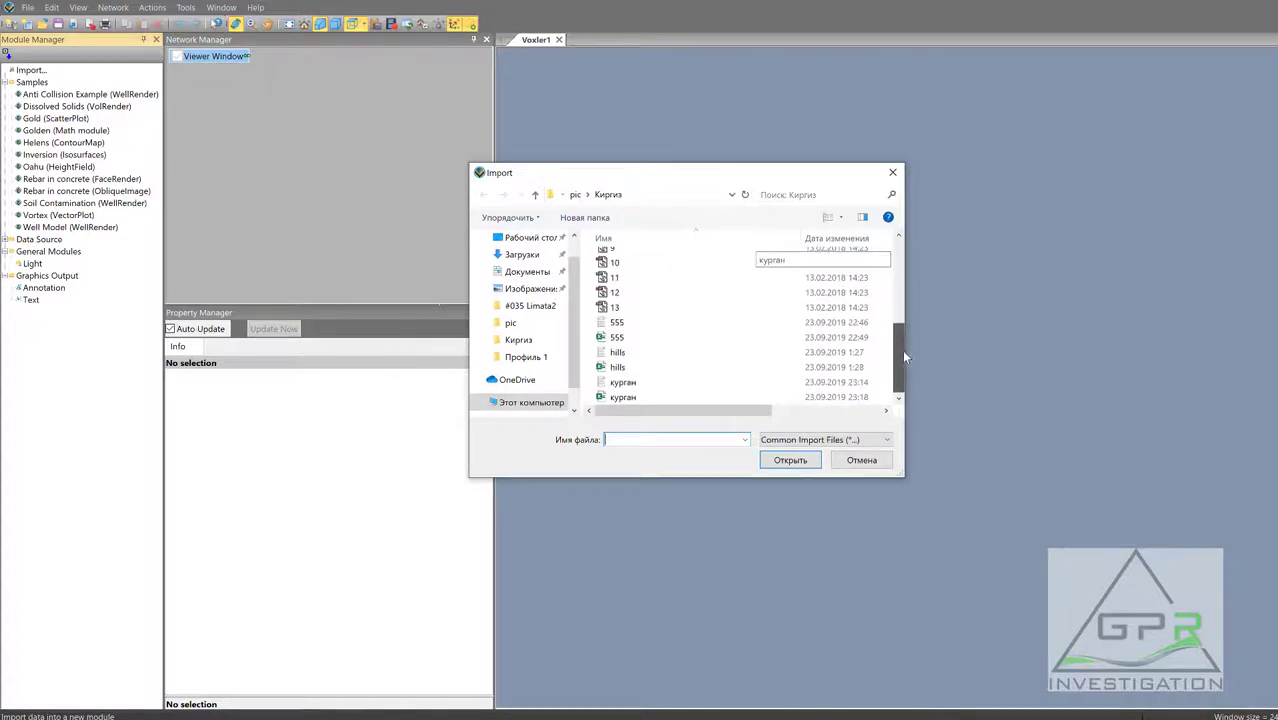
pyautogui.doubleClick(634, 398)
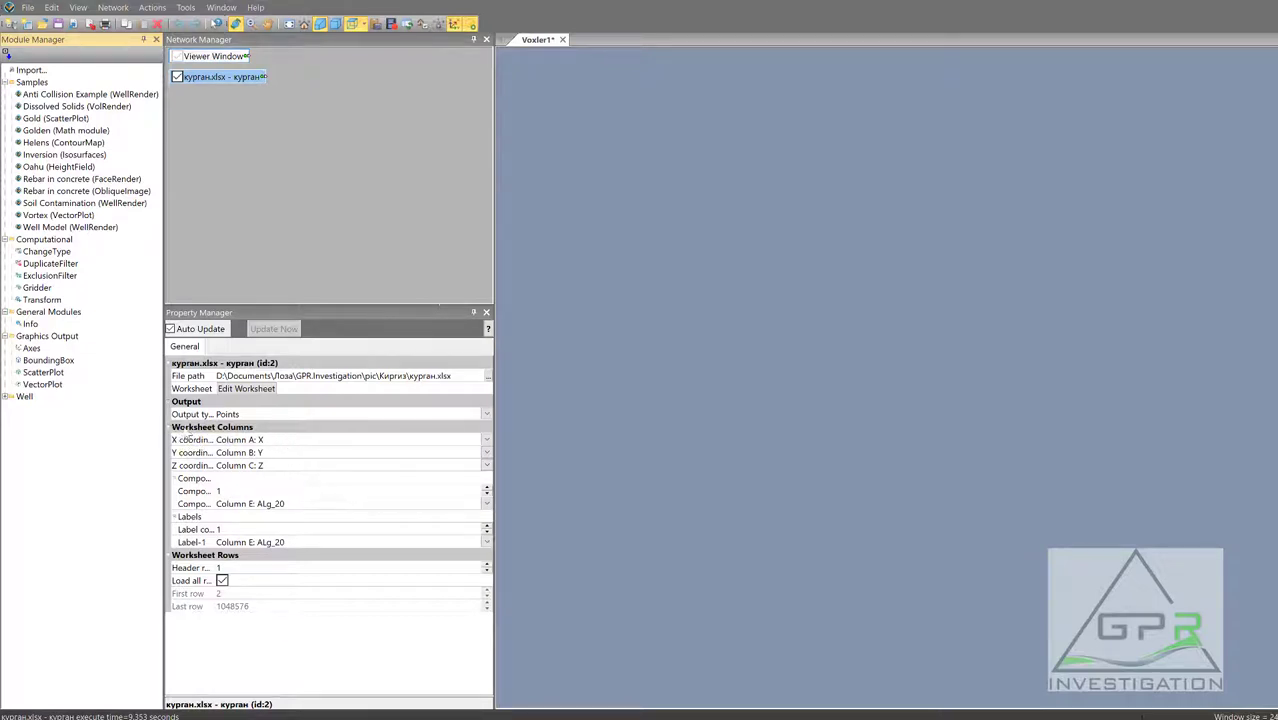
# Step: Assign Column A: X to the X coordinates and Column E: ALg_20 to the component of the imported data
pyautogui.click(487, 441)
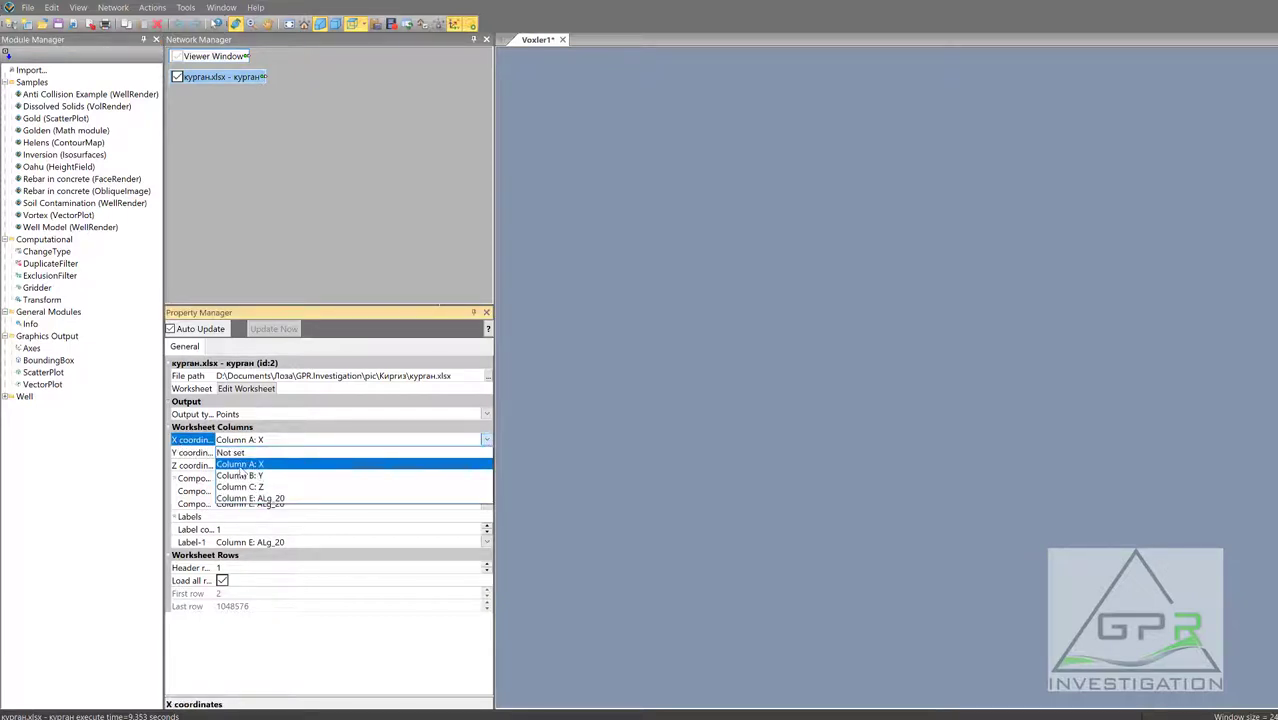
pyautogui.click(228, 464)
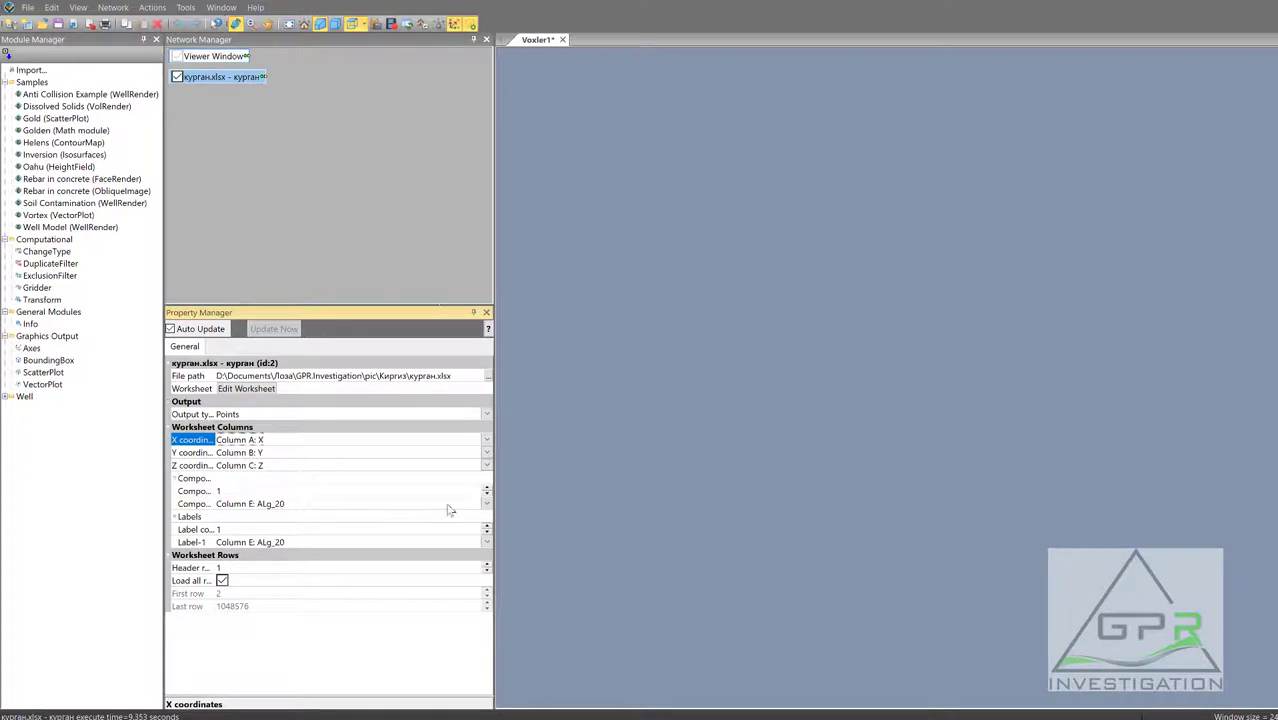
pyautogui.click(487, 505)
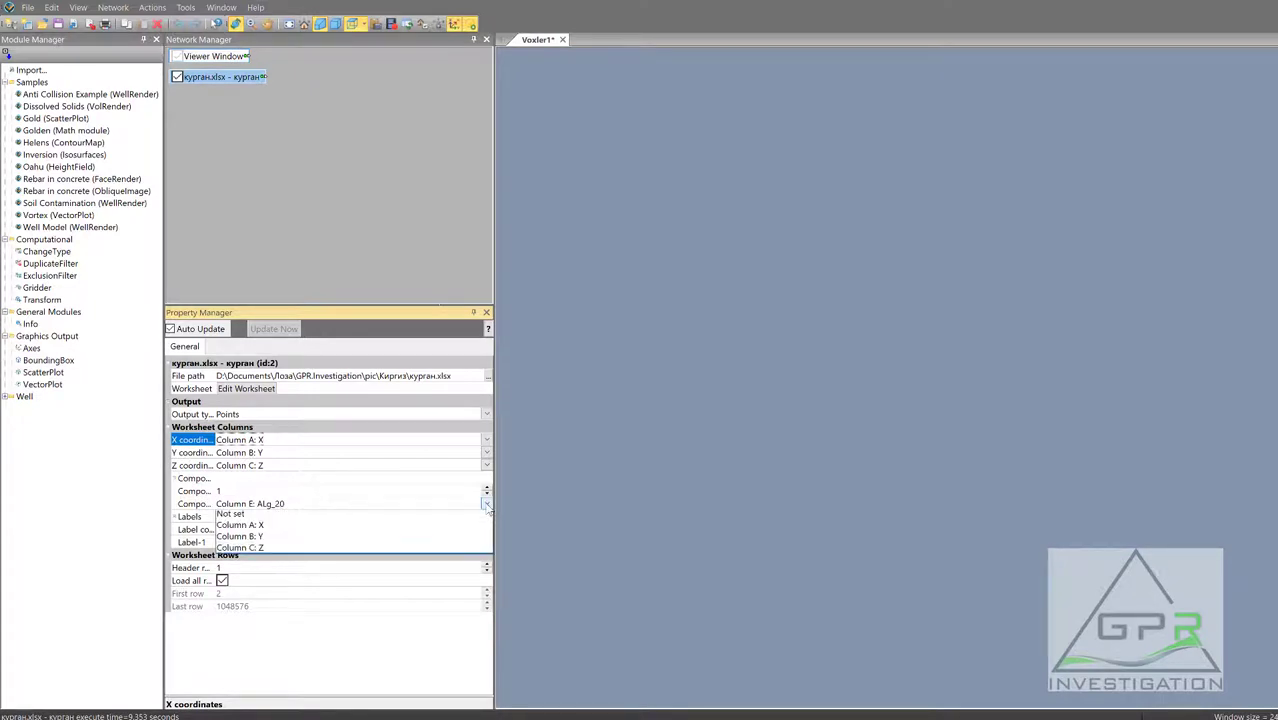
pyautogui.click(292, 564)
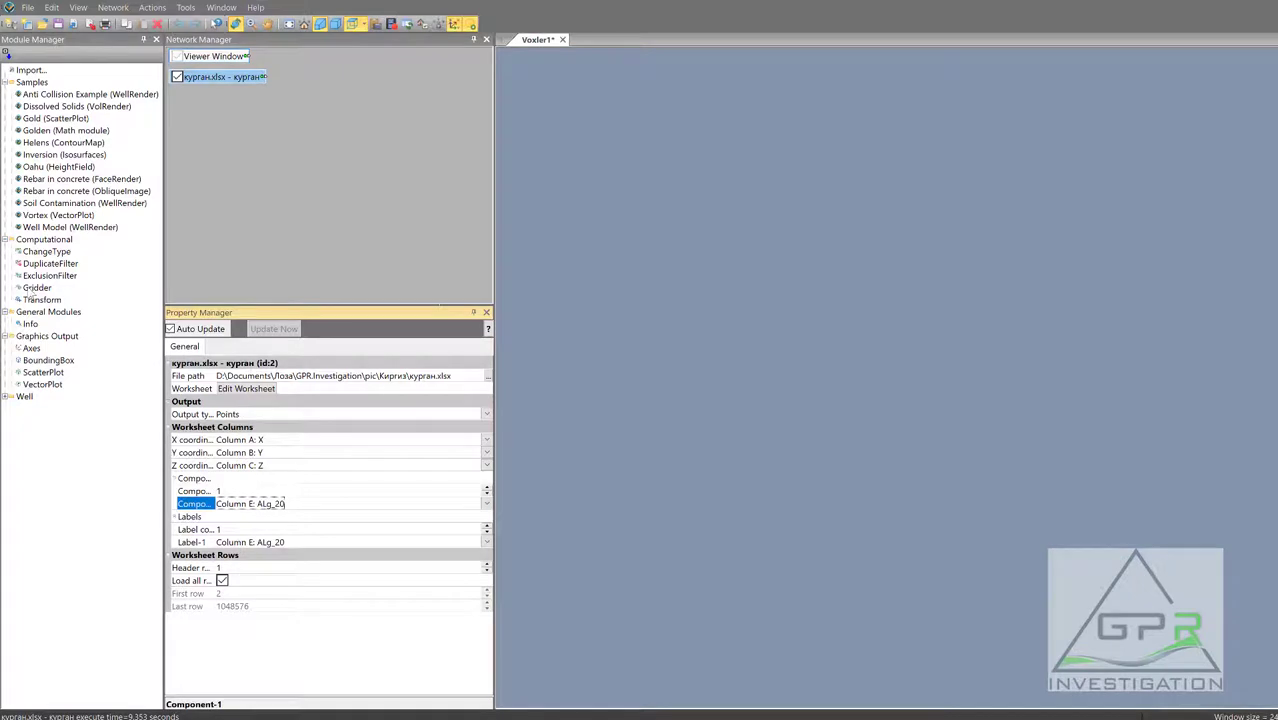
# Step: Add a Gridder module to the network, placed beside the курган.xlsx data module
pyautogui.click(33, 288)
pyautogui.moveTo(316, 104); pyautogui.dragTo(318, 105)
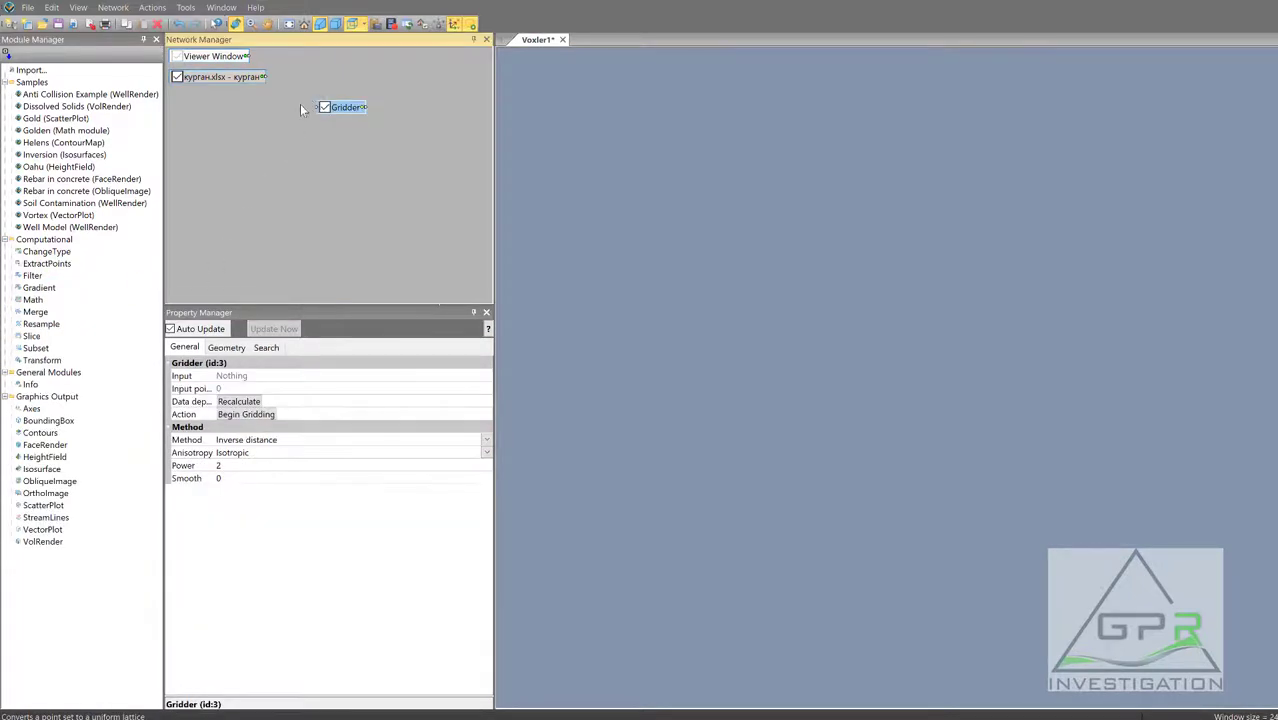
pyautogui.moveTo(345, 111); pyautogui.dragTo(321, 83)
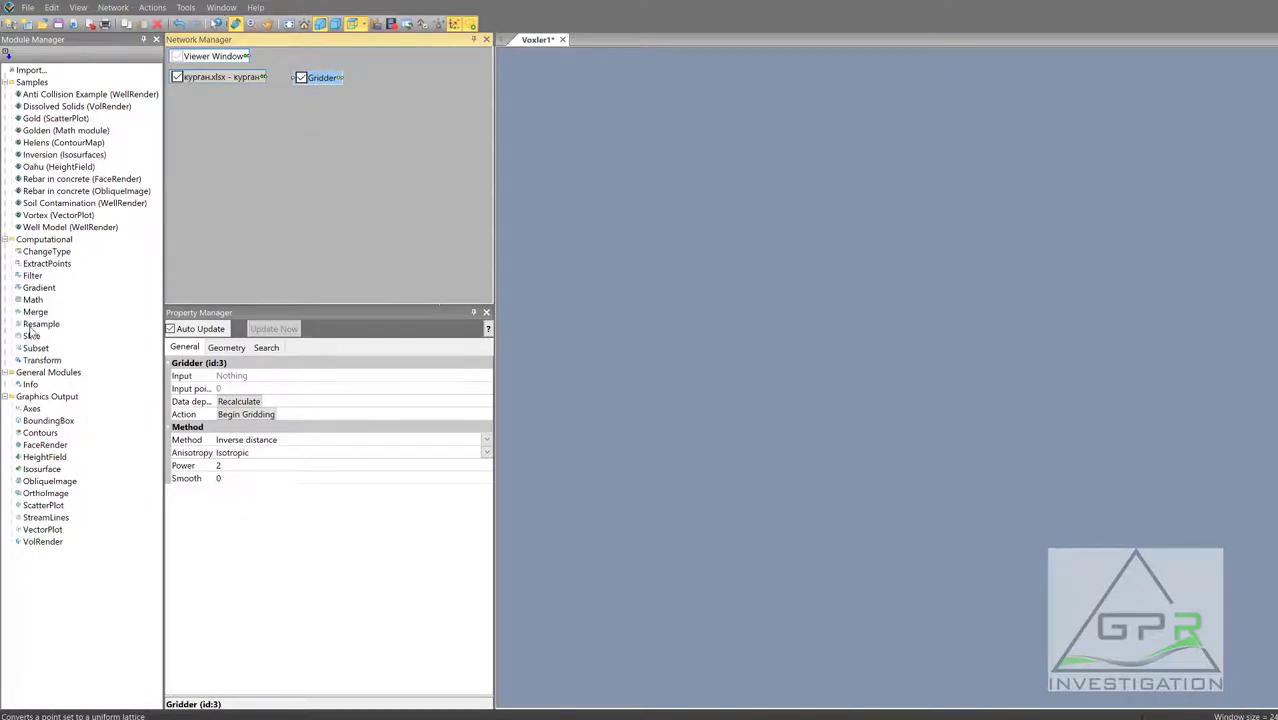
pyautogui.moveTo(38, 325); pyautogui.dragTo(335, 199)
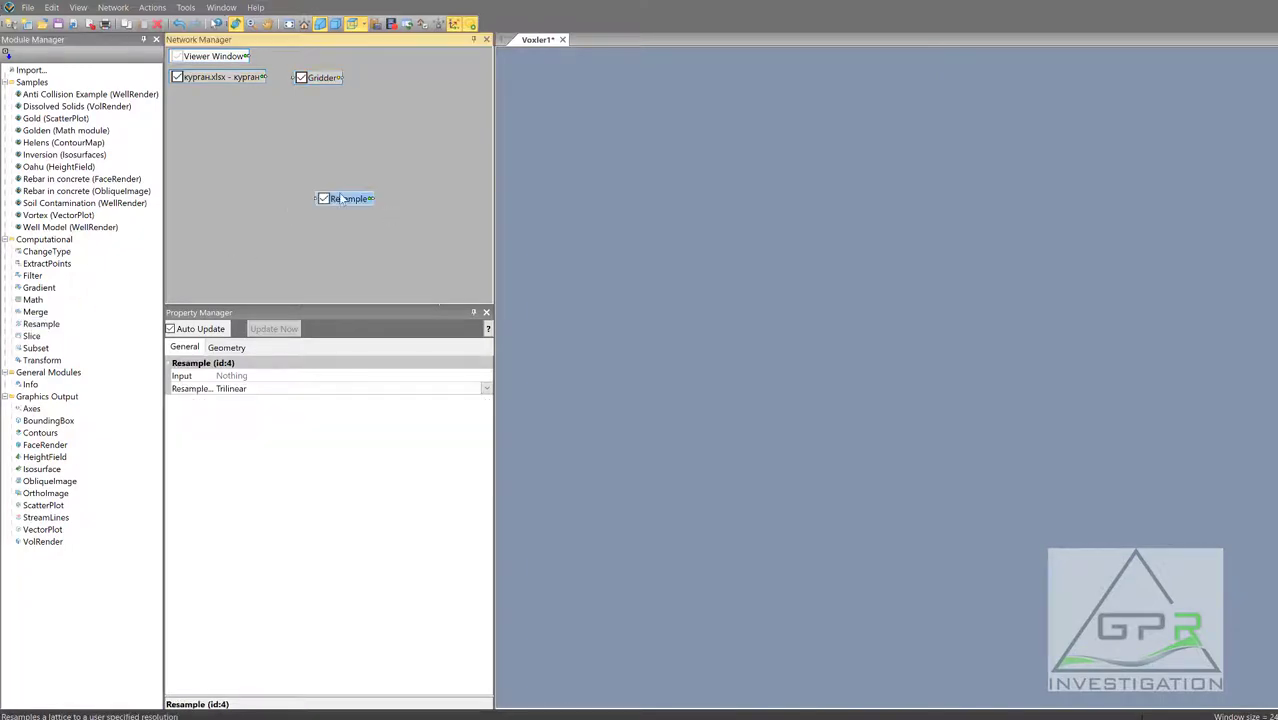
pyautogui.press('Delete')
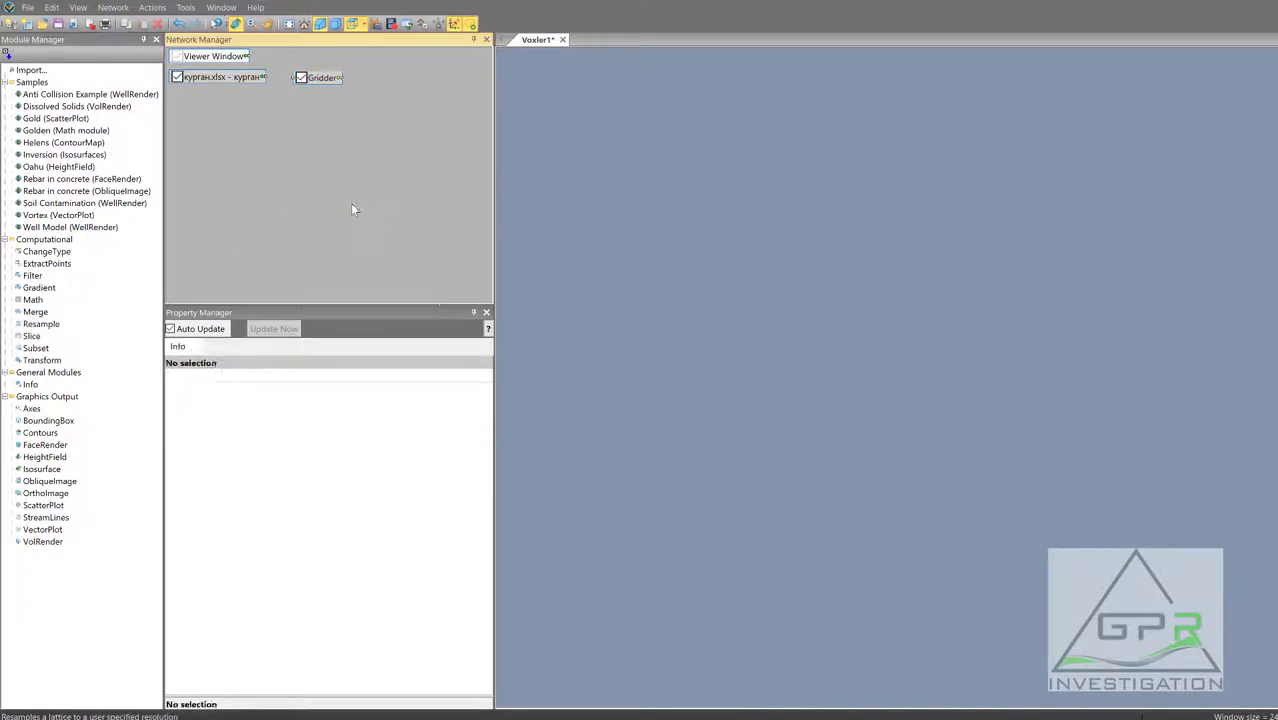
# Step: Connect the курган.xlsx data module's output to the Gridder and display the Gridder's properties
pyautogui.click(318, 78)
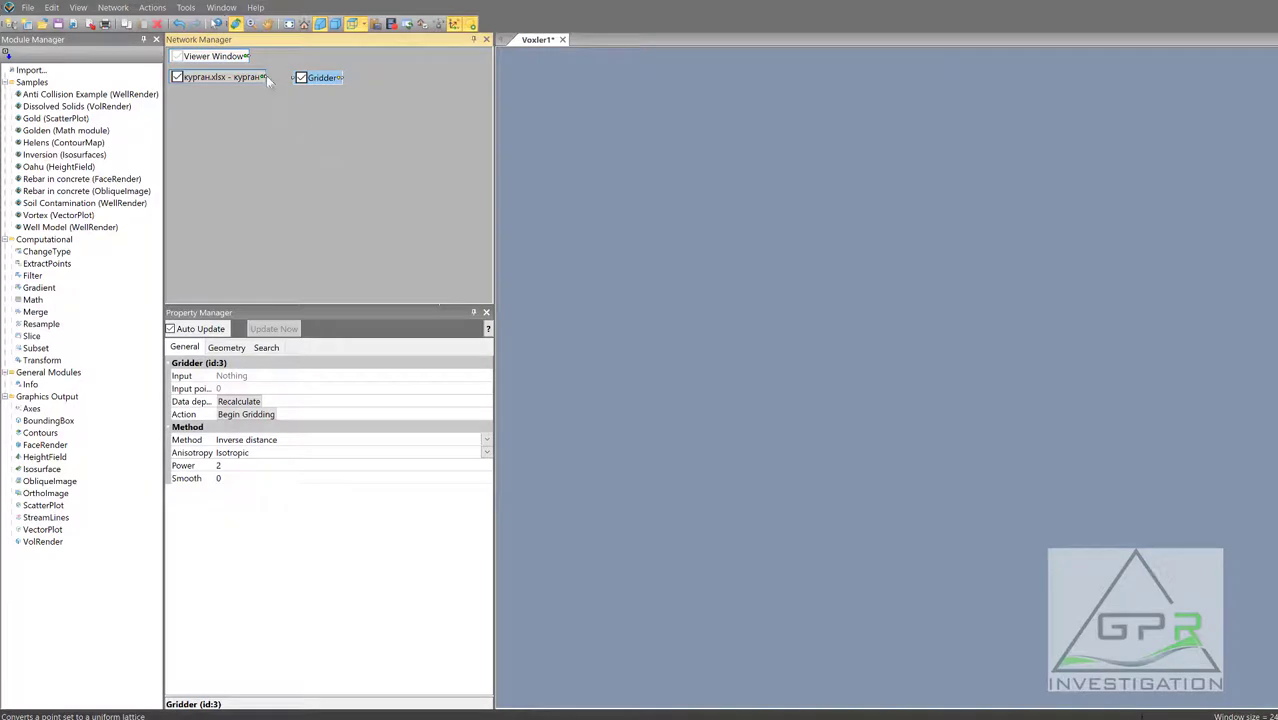
pyautogui.moveTo(267, 80); pyautogui.dragTo(297, 82)
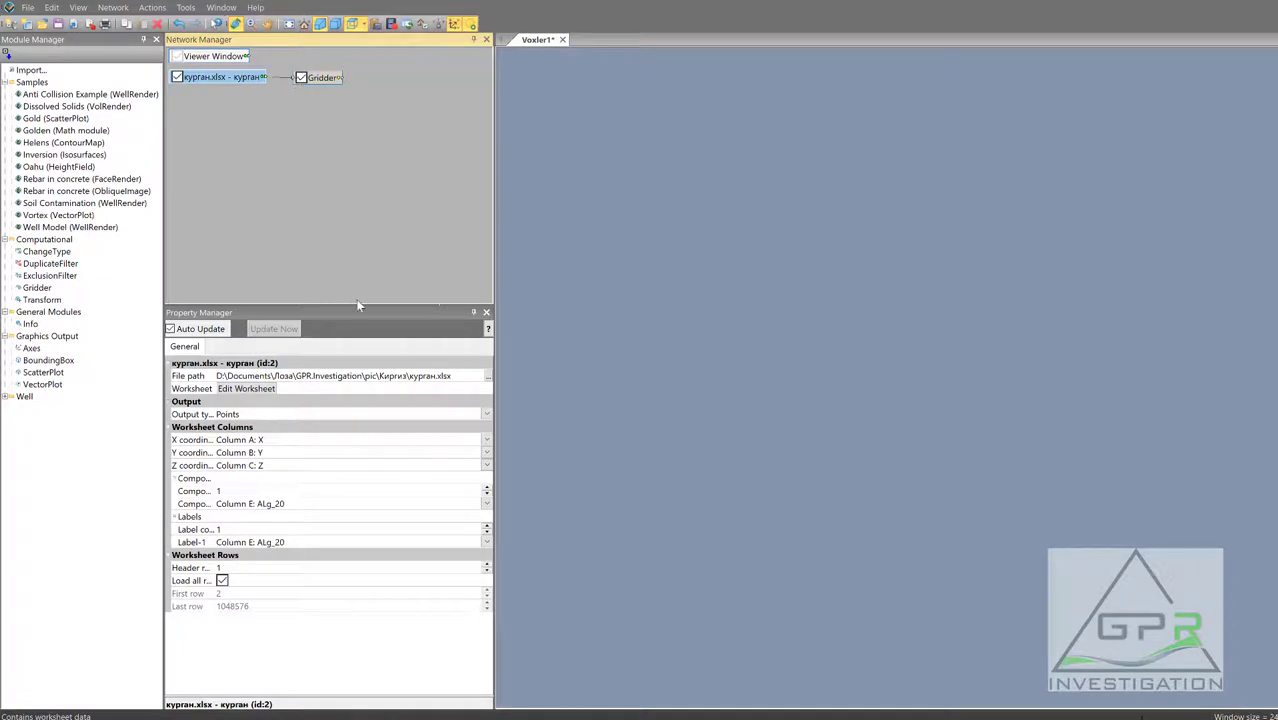
pyautogui.click(314, 78)
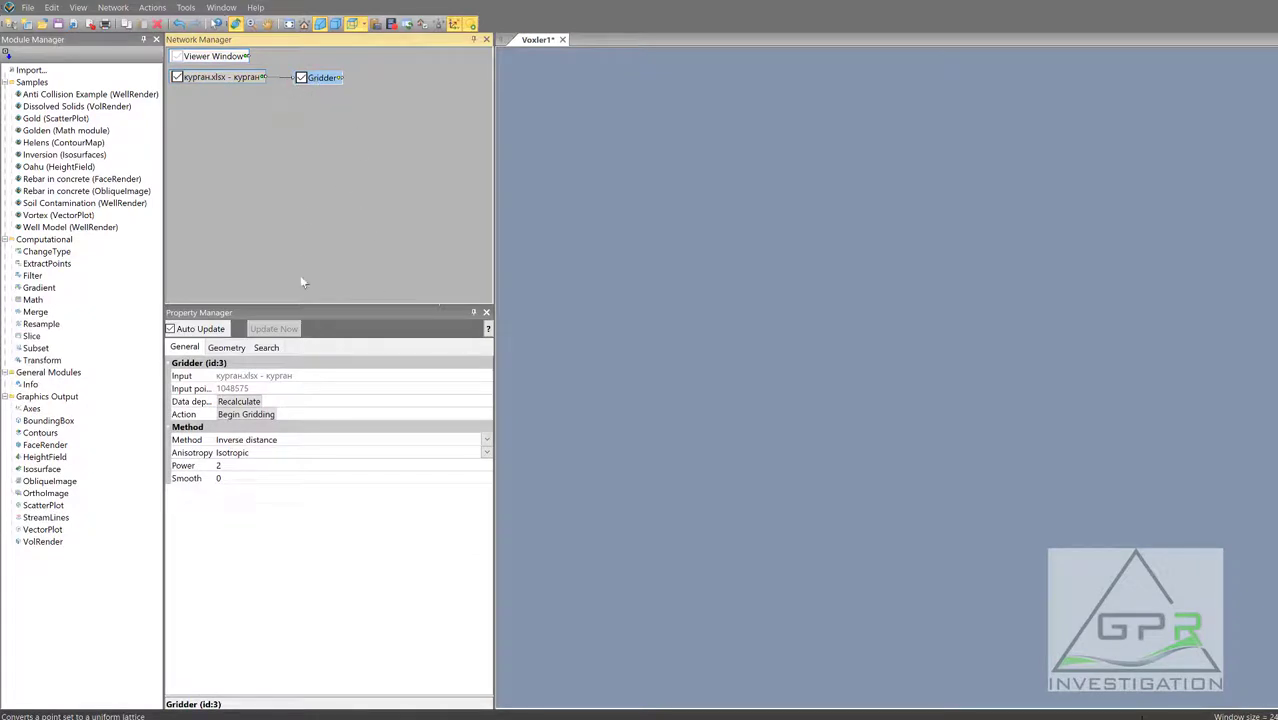
# Step: Grid the курган data with the Inverse distance method and reposition the Gridder module just below the data module
pyautogui.moveTo(320, 112); pyautogui.dragTo(342, 148)
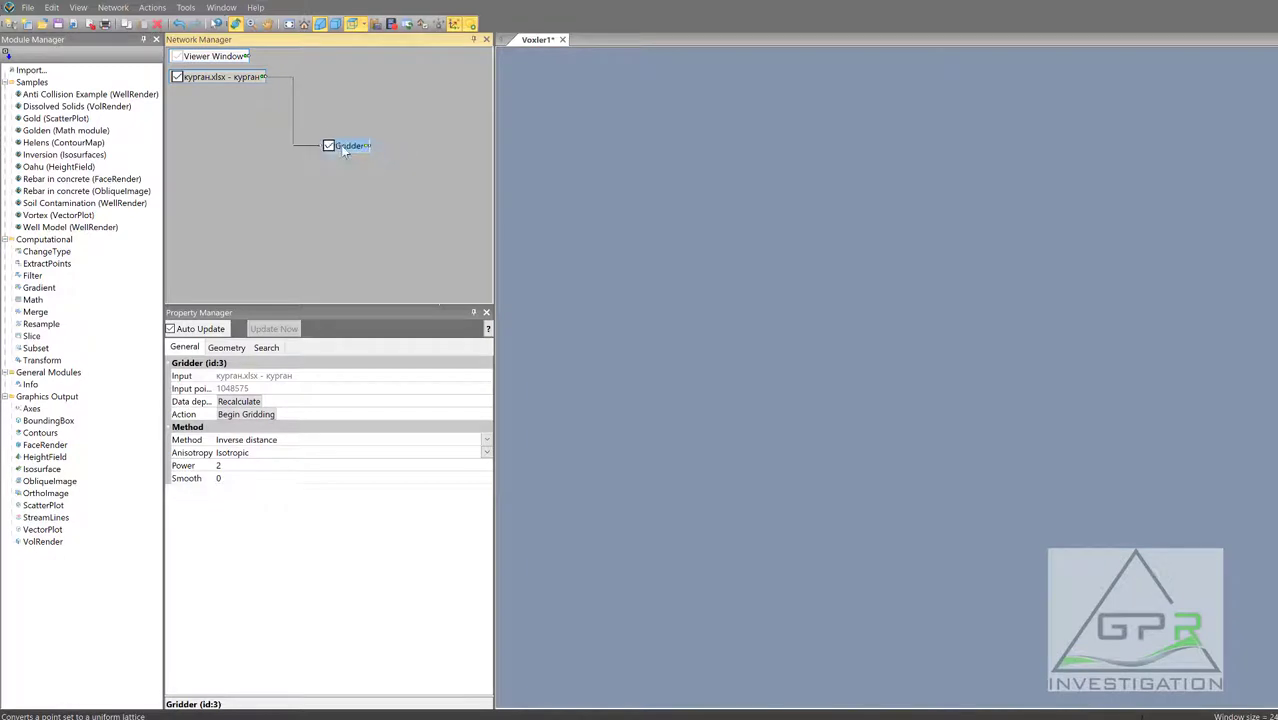
pyautogui.click(247, 416)
pyautogui.click(245, 416)
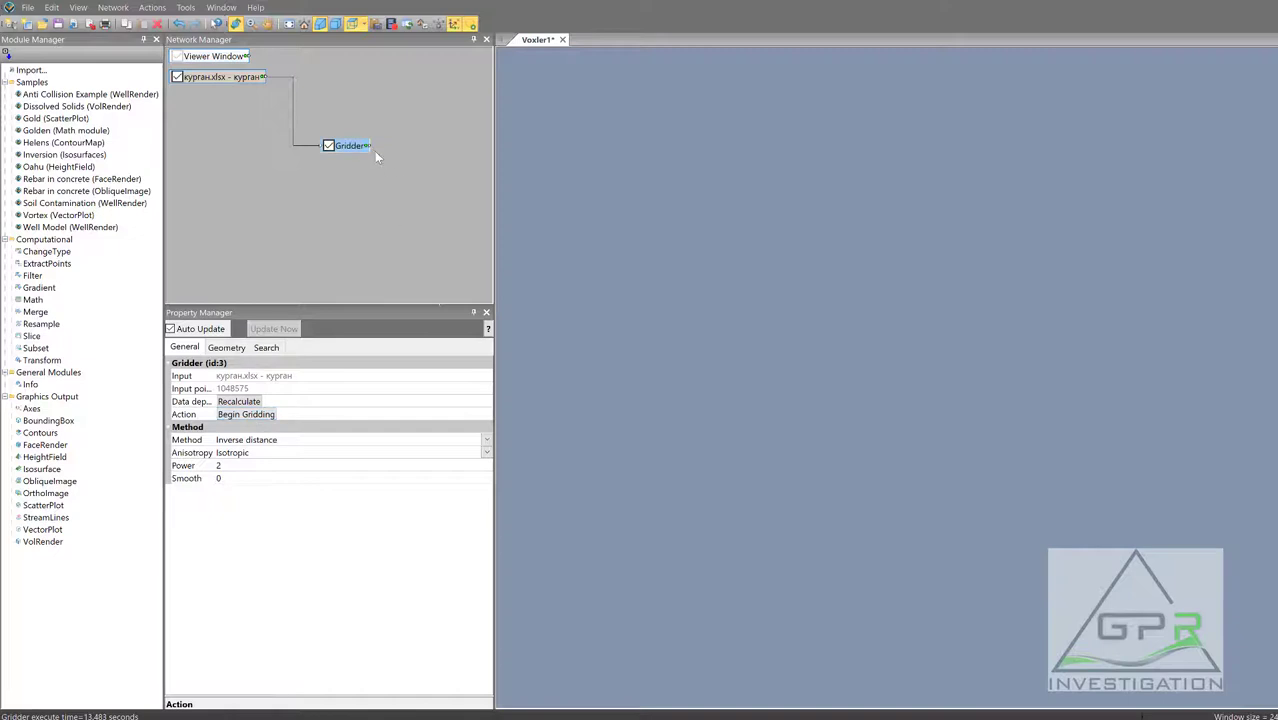
pyautogui.moveTo(358, 150); pyautogui.dragTo(333, 120)
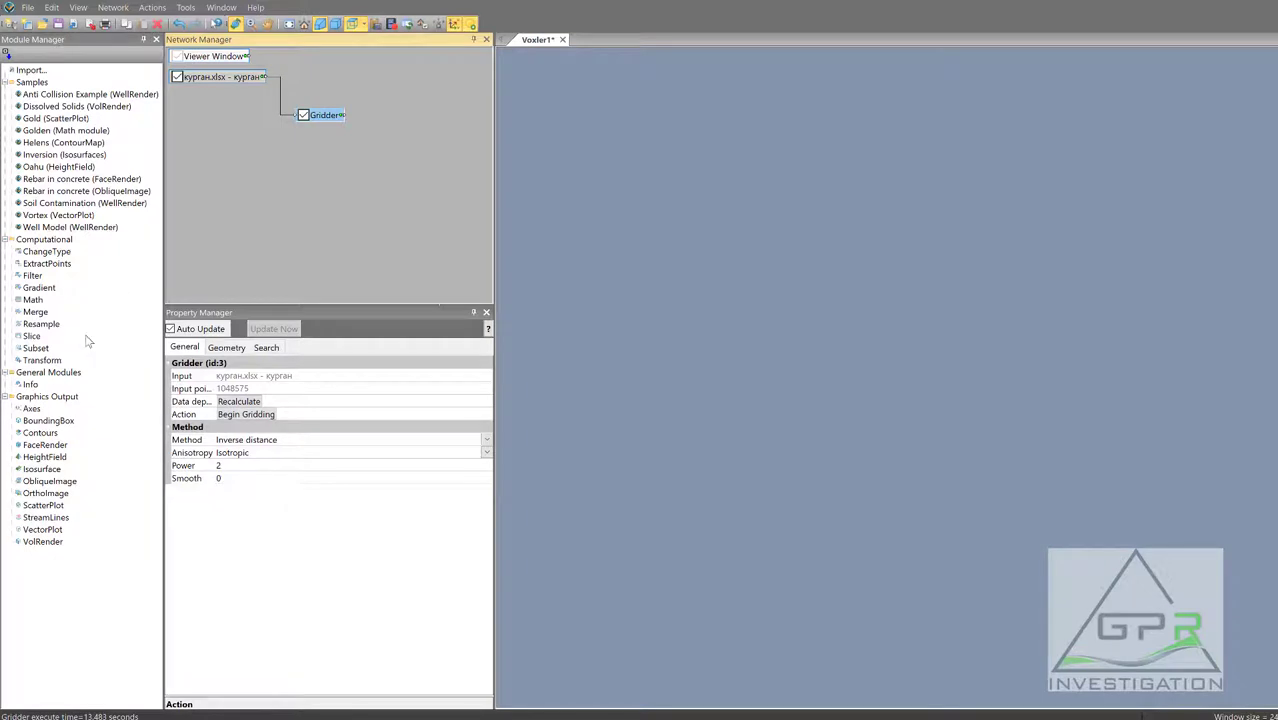
# Step: Add a Transform module below the Gridder, connect it to the Gridder's output, and check its scale, rotation and translation settings
pyautogui.click(38, 362)
pyautogui.moveTo(404, 126); pyautogui.dragTo(405, 126)
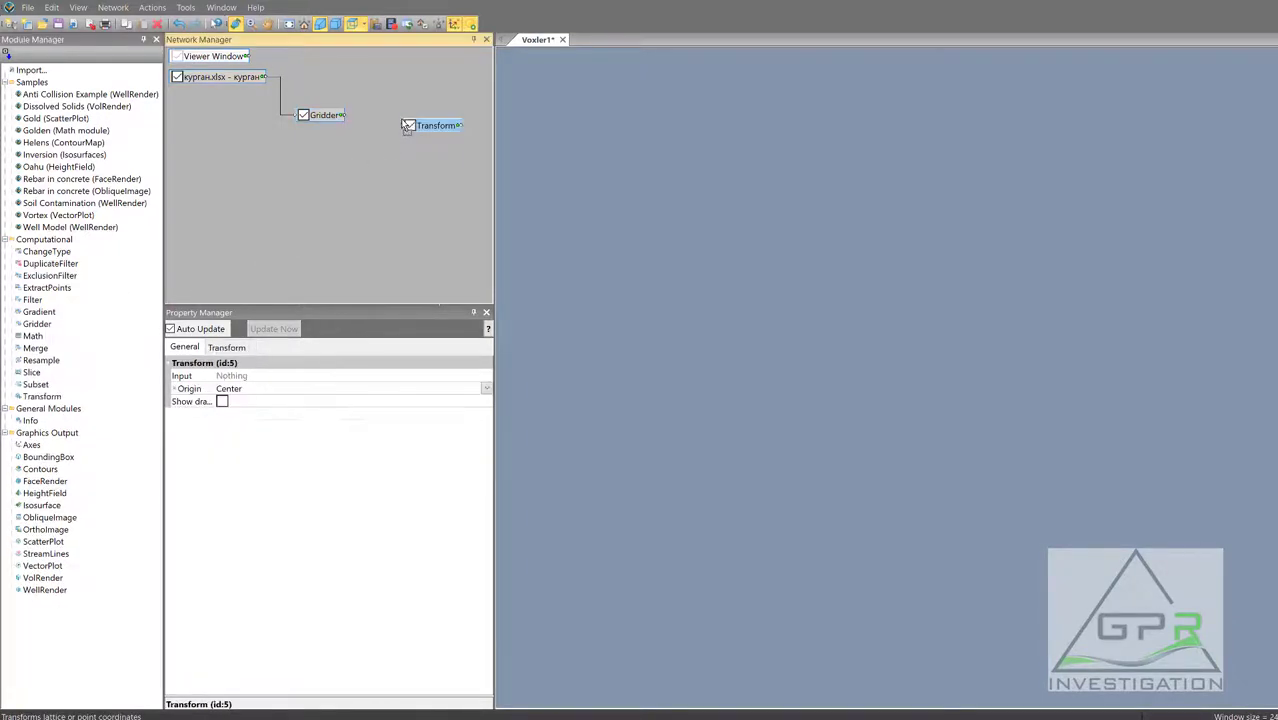
pyautogui.click(343, 116)
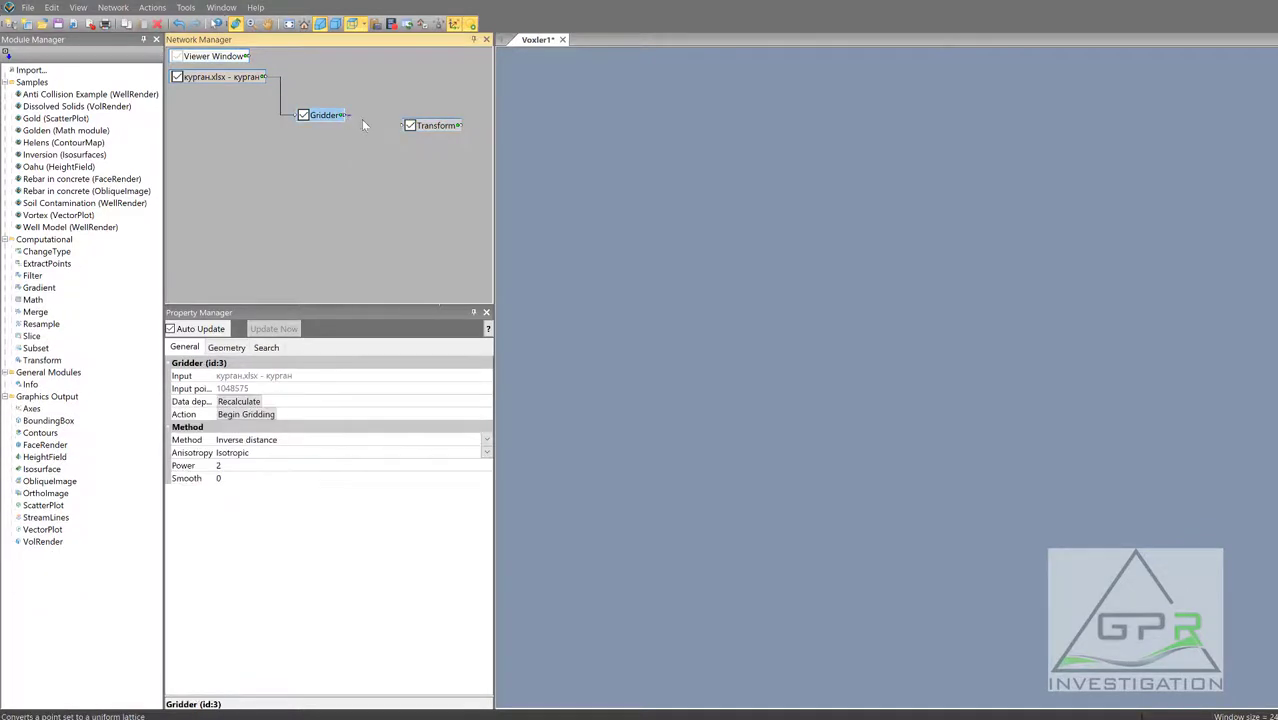
pyautogui.moveTo(401, 130); pyautogui.dragTo(322, 173)
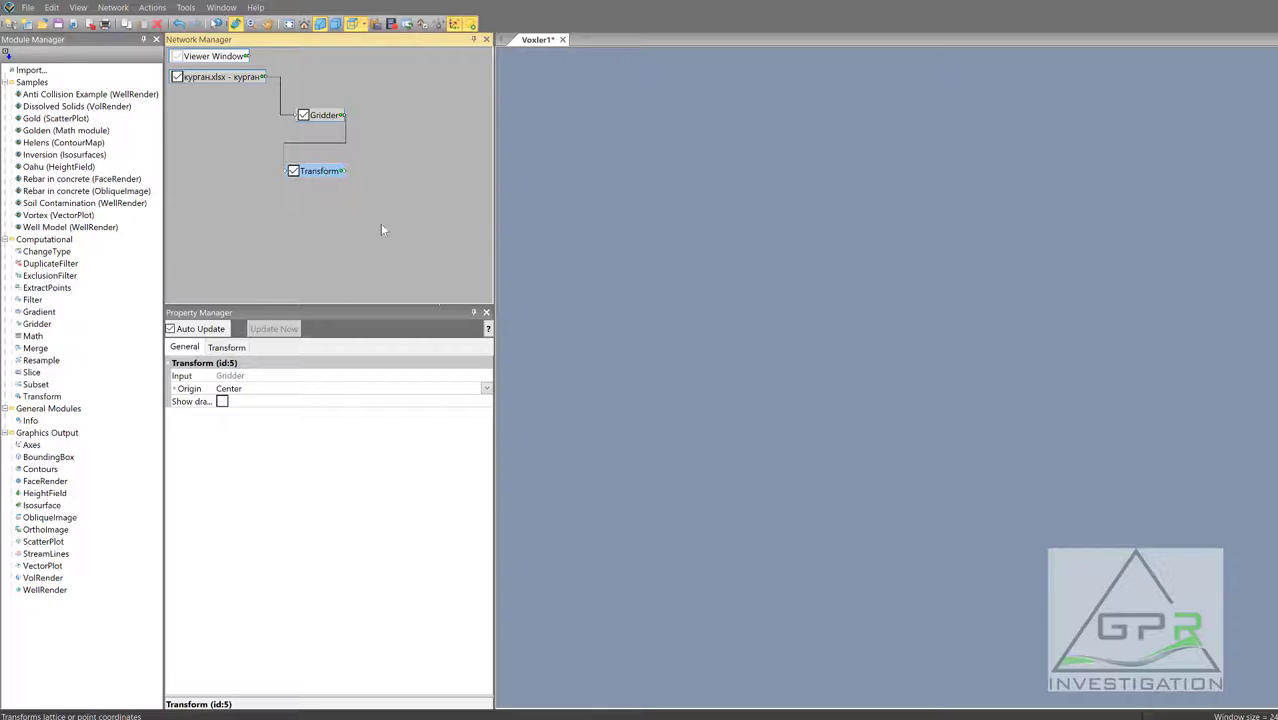
pyautogui.click(227, 347)
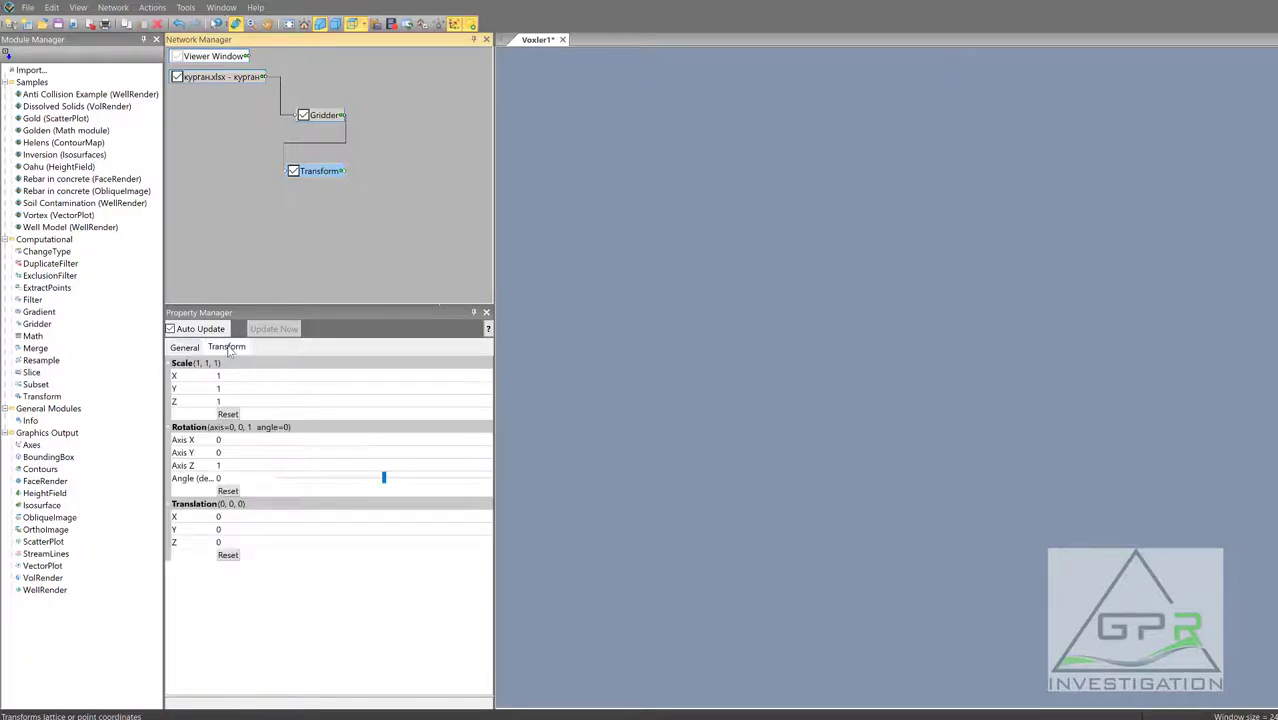
pyautogui.click(189, 348)
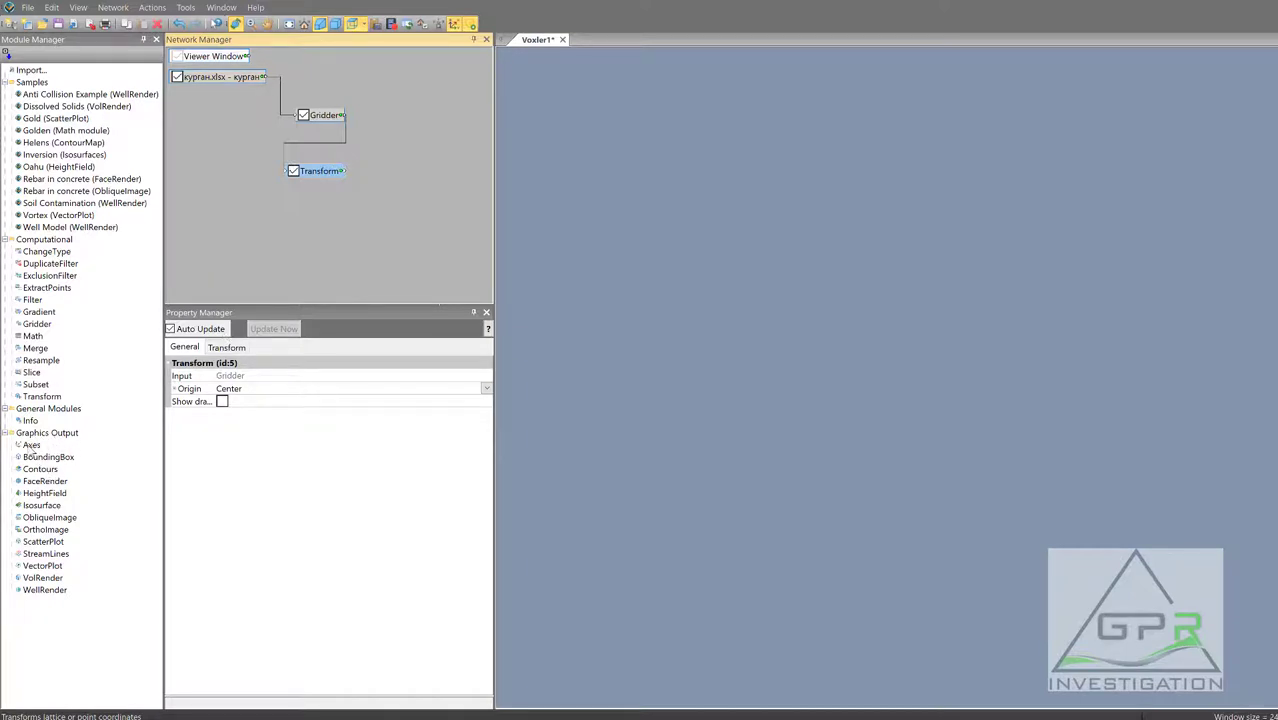
# Step: Add an Axes module beside the Gridder and connect the Transform module's output to it
pyautogui.moveTo(34, 450); pyautogui.dragTo(411, 231)
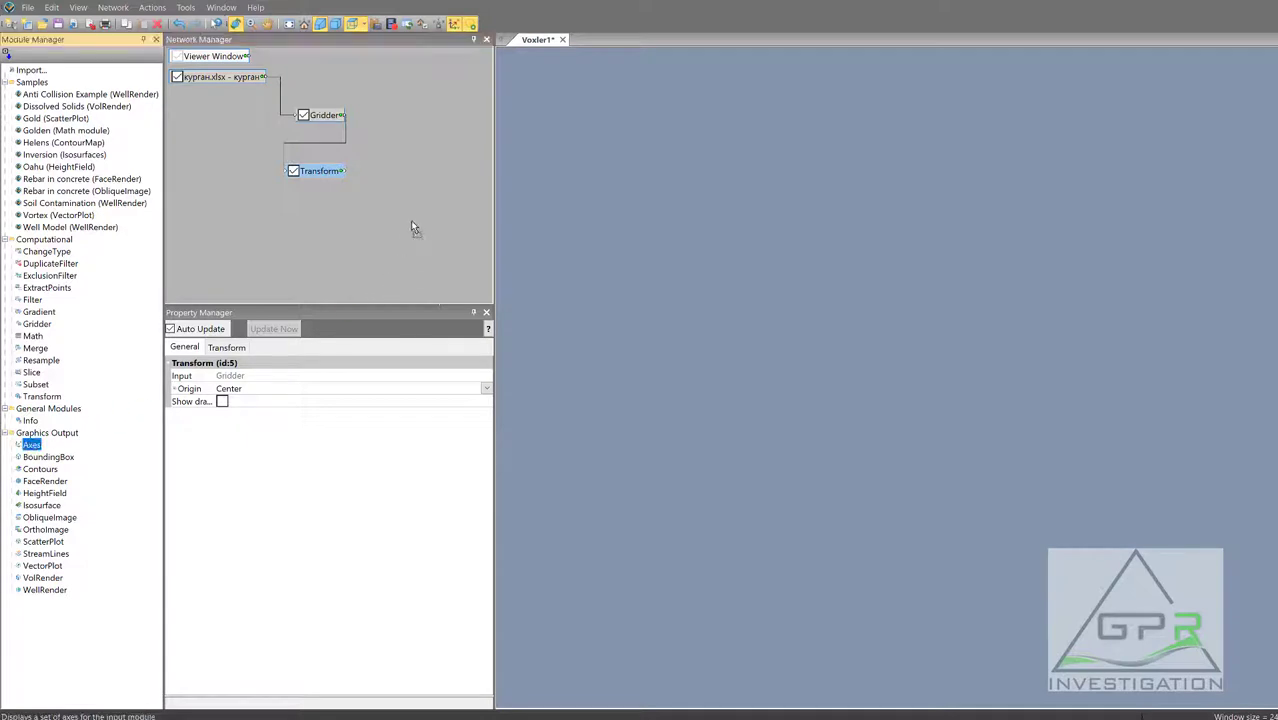
pyautogui.moveTo(405, 130); pyautogui.dragTo(408, 131)
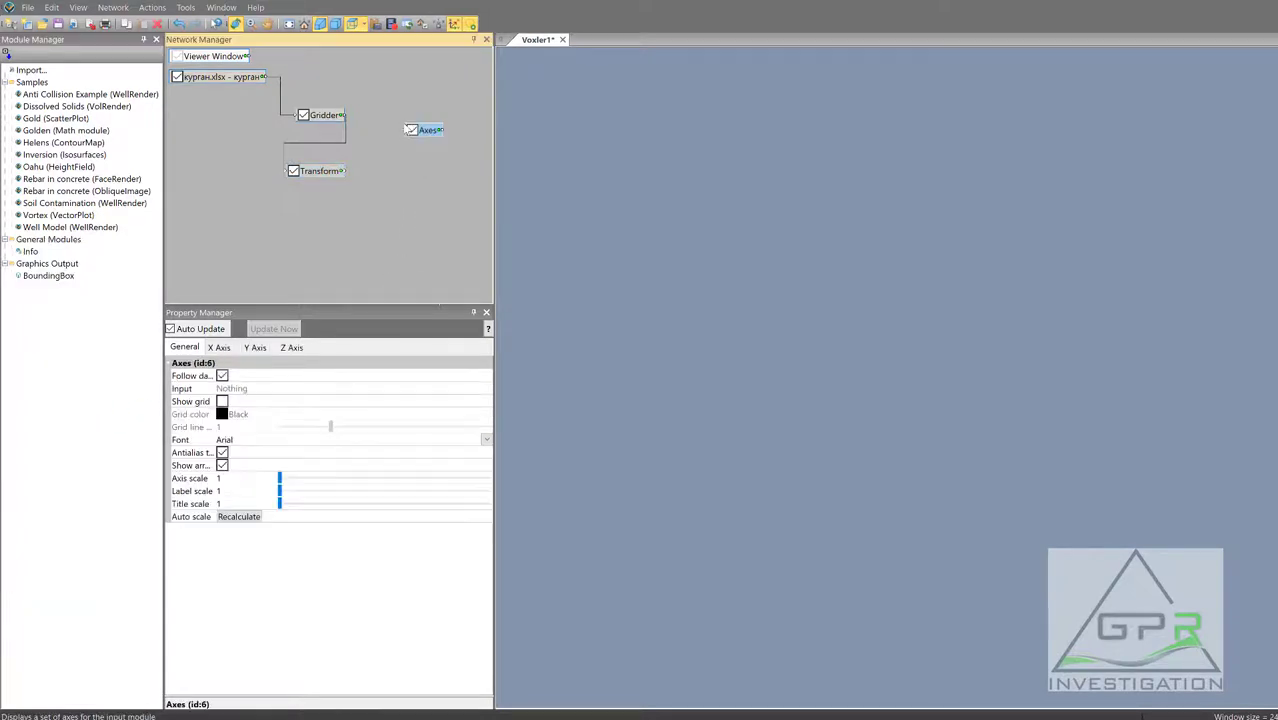
pyautogui.click(345, 171)
pyautogui.click(372, 177)
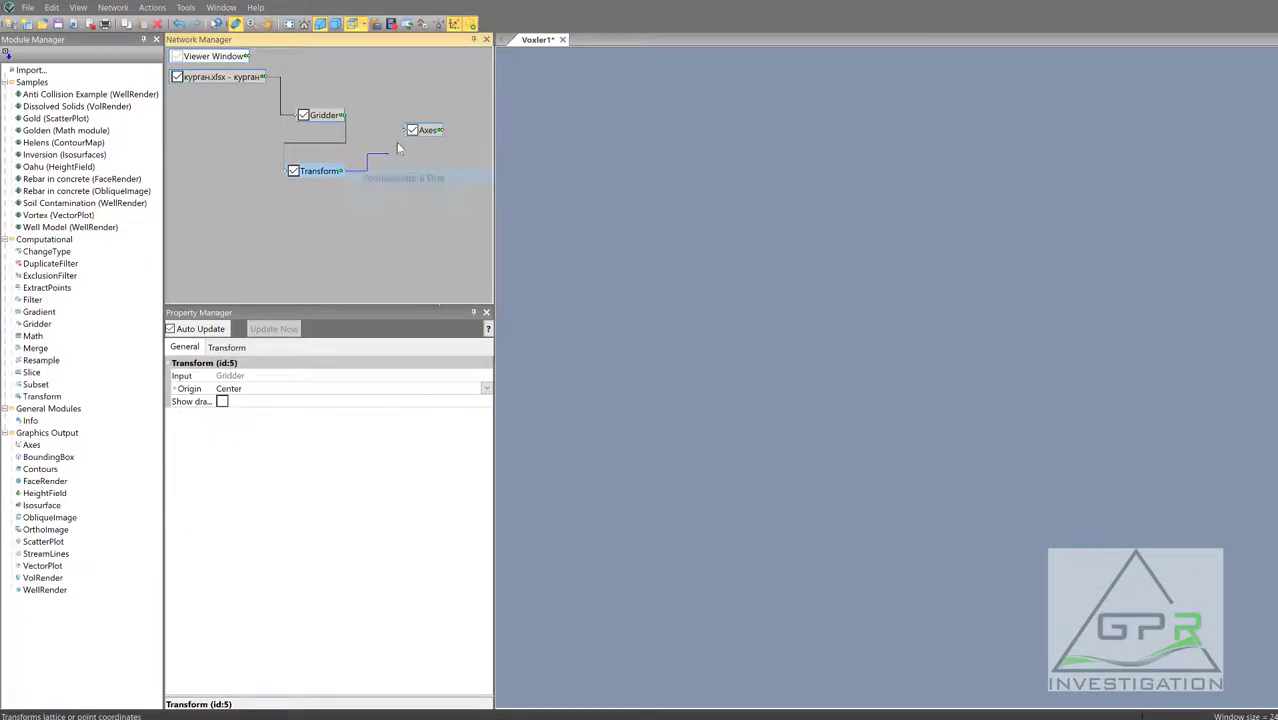
pyautogui.click(401, 129)
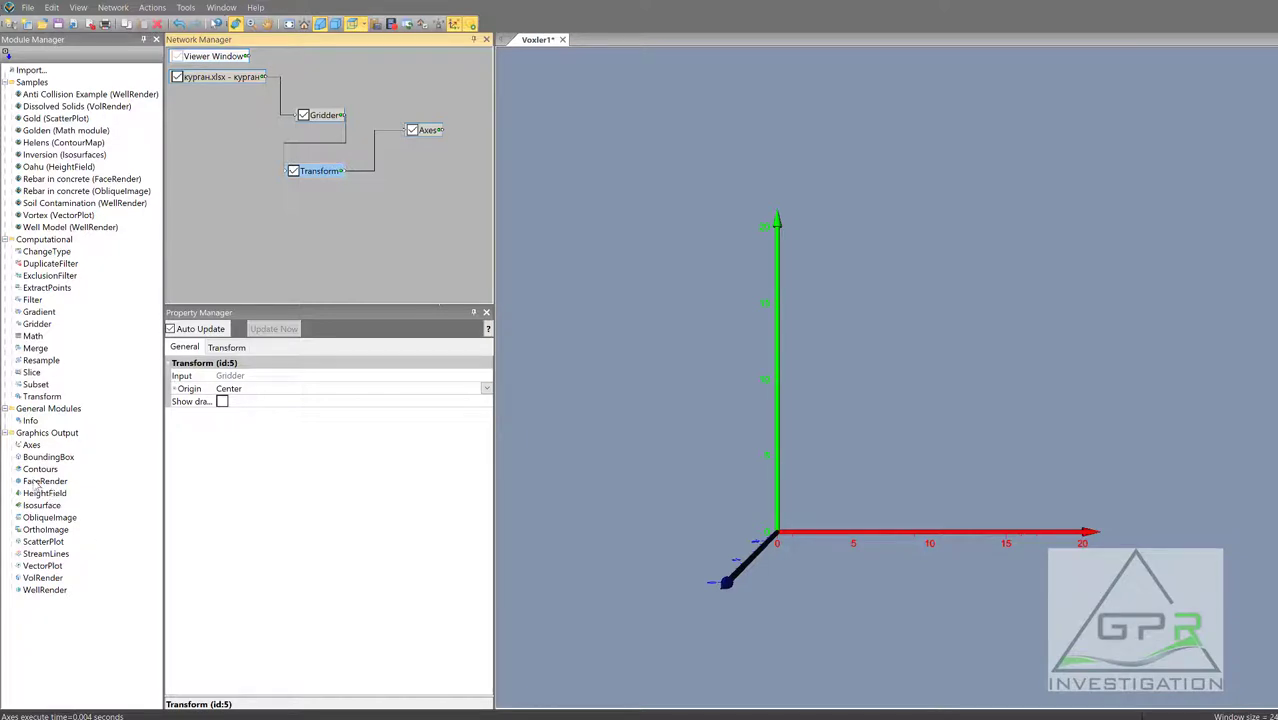
# Step: Add a FaceRender module below the Transform module, connect the Transform's output data to it, and inspect the rendered block in 3D
pyautogui.moveTo(35, 486); pyautogui.dragTo(352, 230)
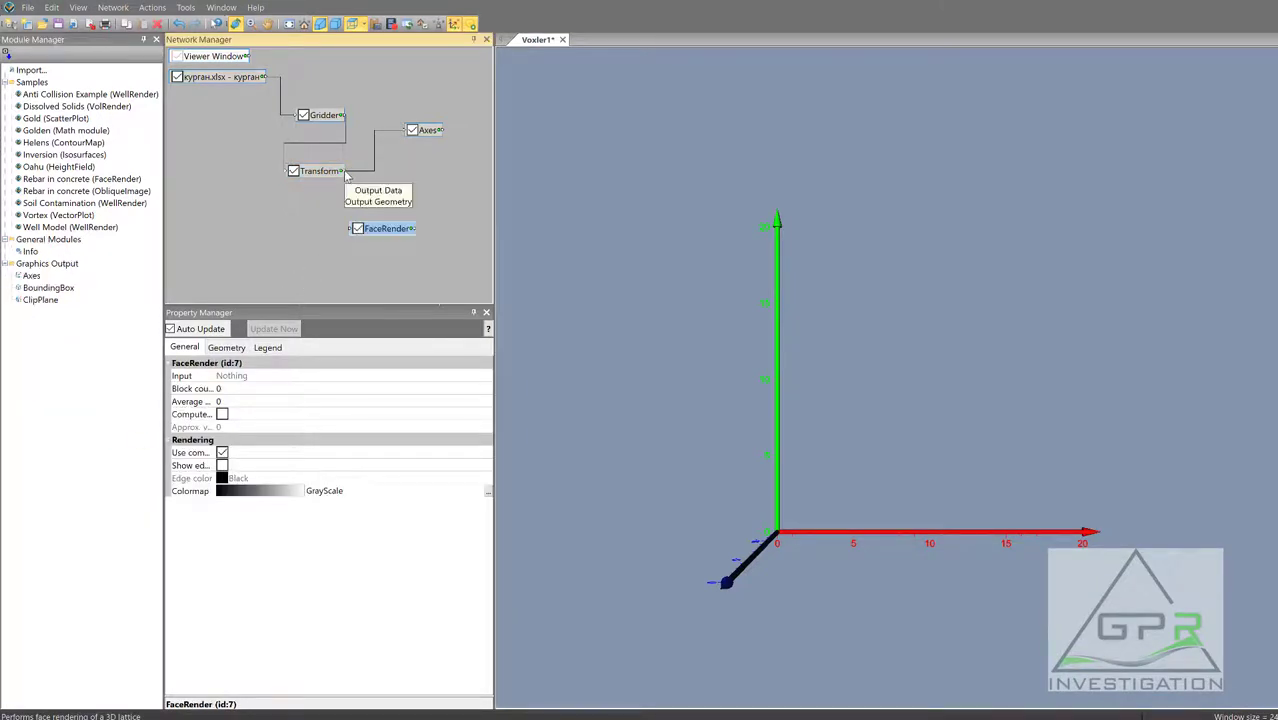
pyautogui.click(347, 176)
pyautogui.click(362, 179)
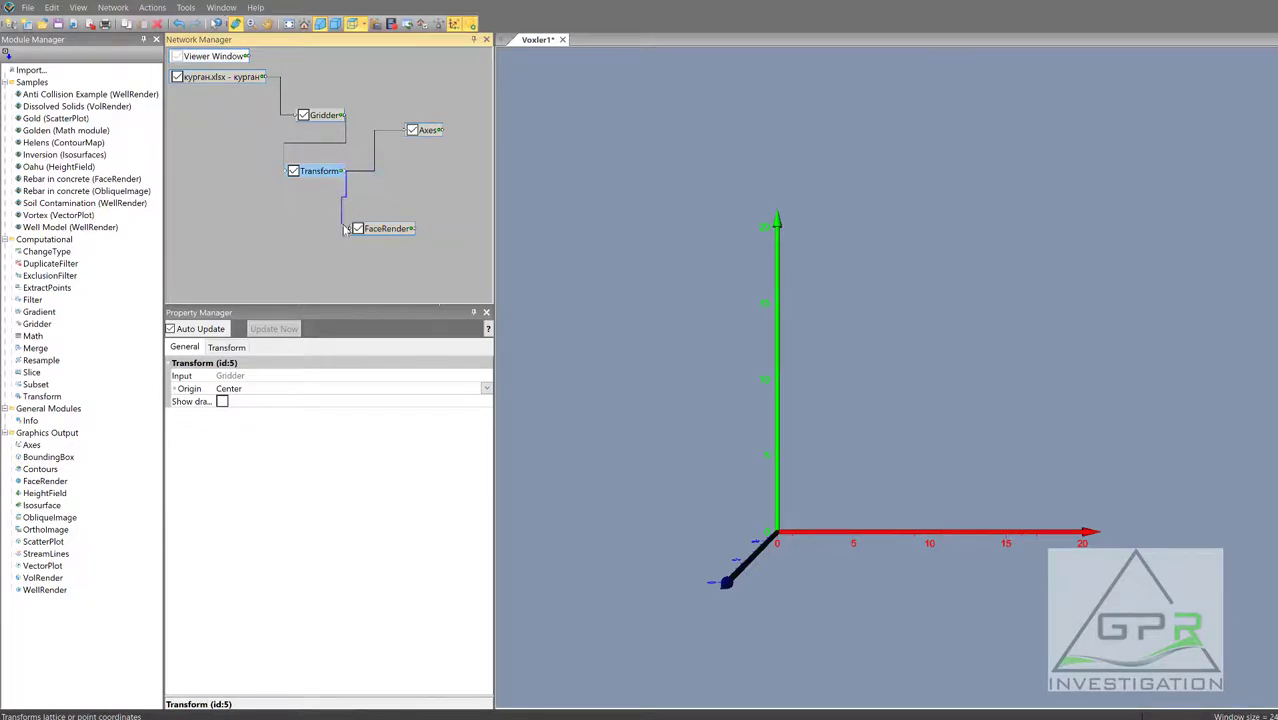
pyautogui.click(349, 229)
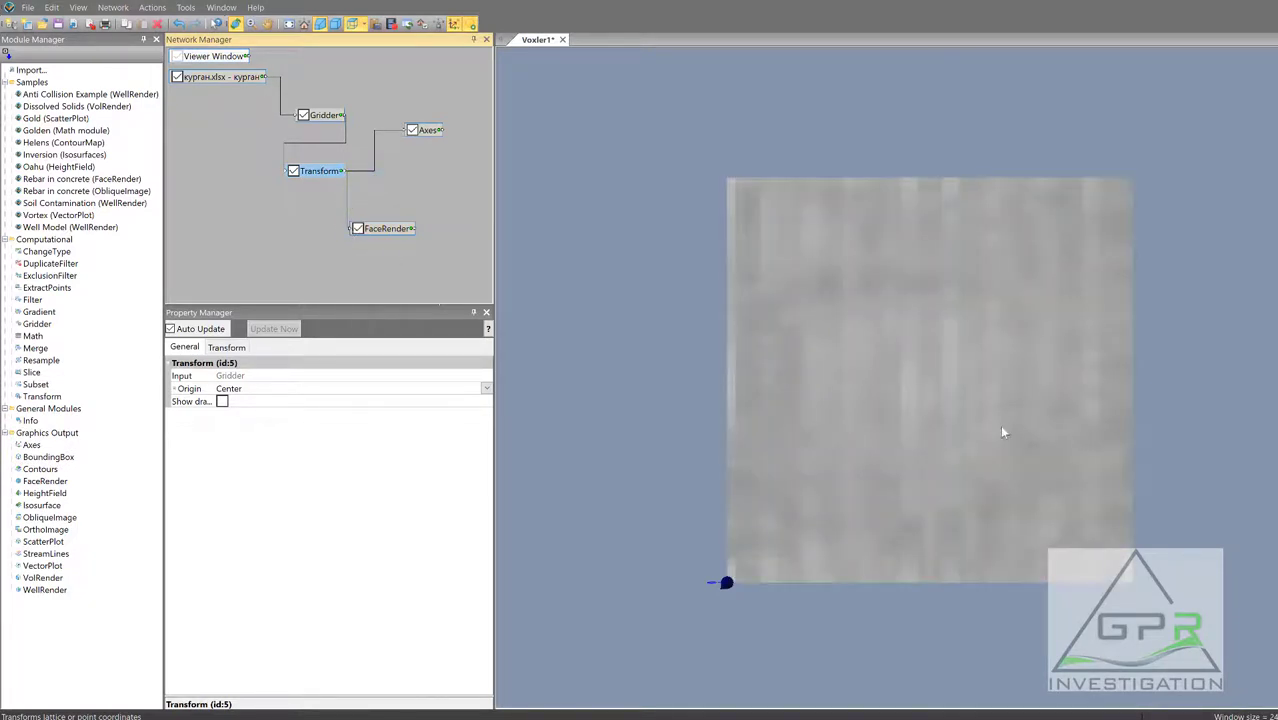
pyautogui.moveTo(913, 531); pyautogui.dragTo(932, 343)
pyautogui.moveTo(961, 520); pyautogui.dragTo(1140, 526)
pyautogui.moveTo(933, 362); pyautogui.dragTo(960, 427)
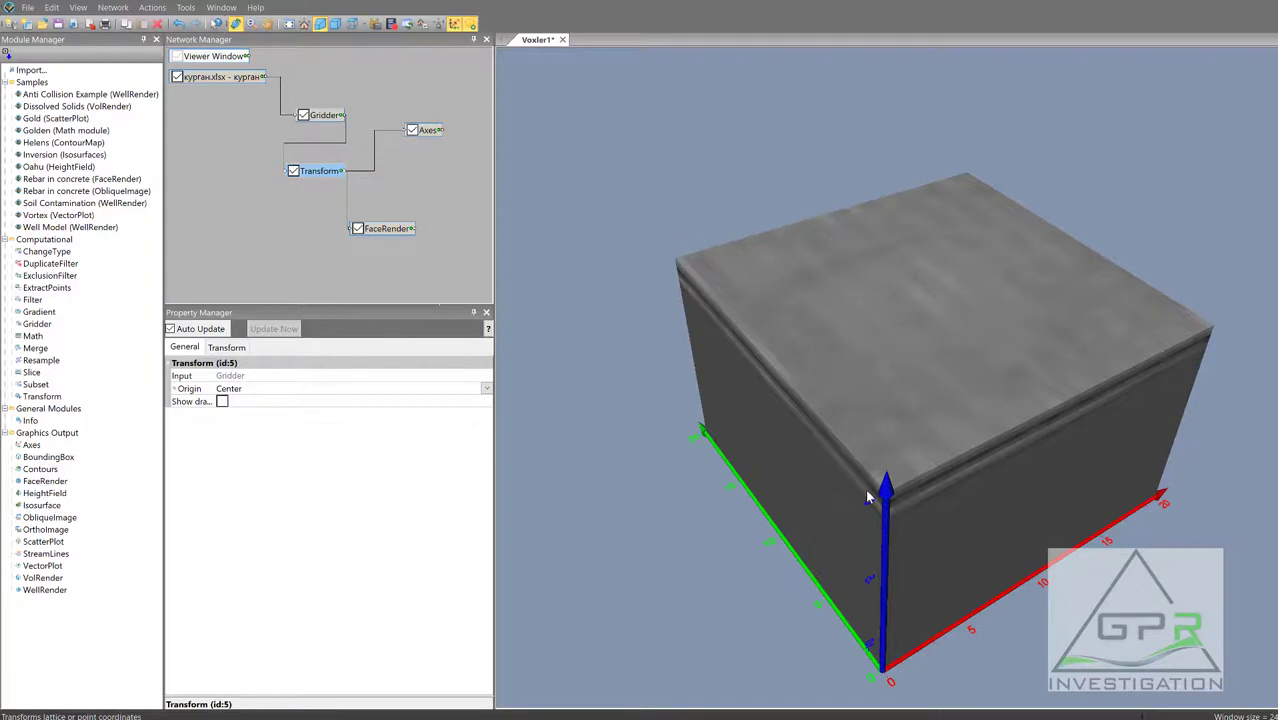
pyautogui.moveTo(868, 496); pyautogui.dragTo(970, 325)
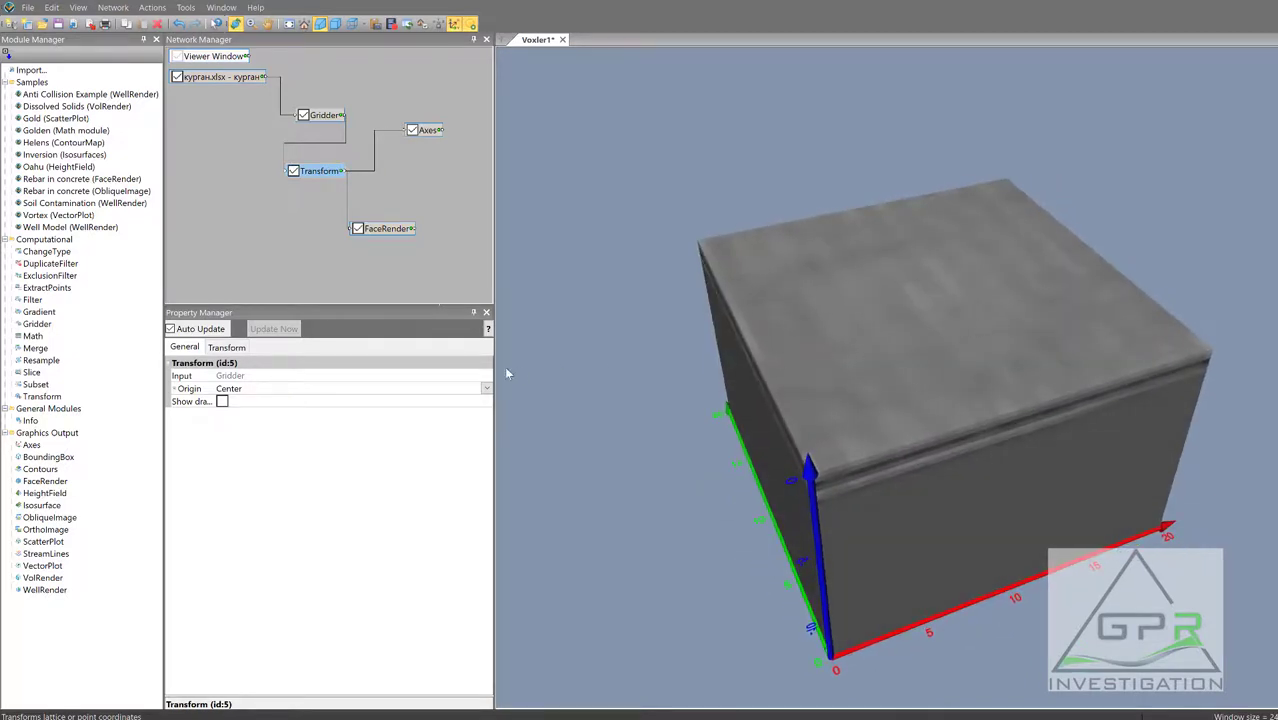
# Step: Apply the Rainbow8 colormap to the FaceRender module
pyautogui.click(389, 231)
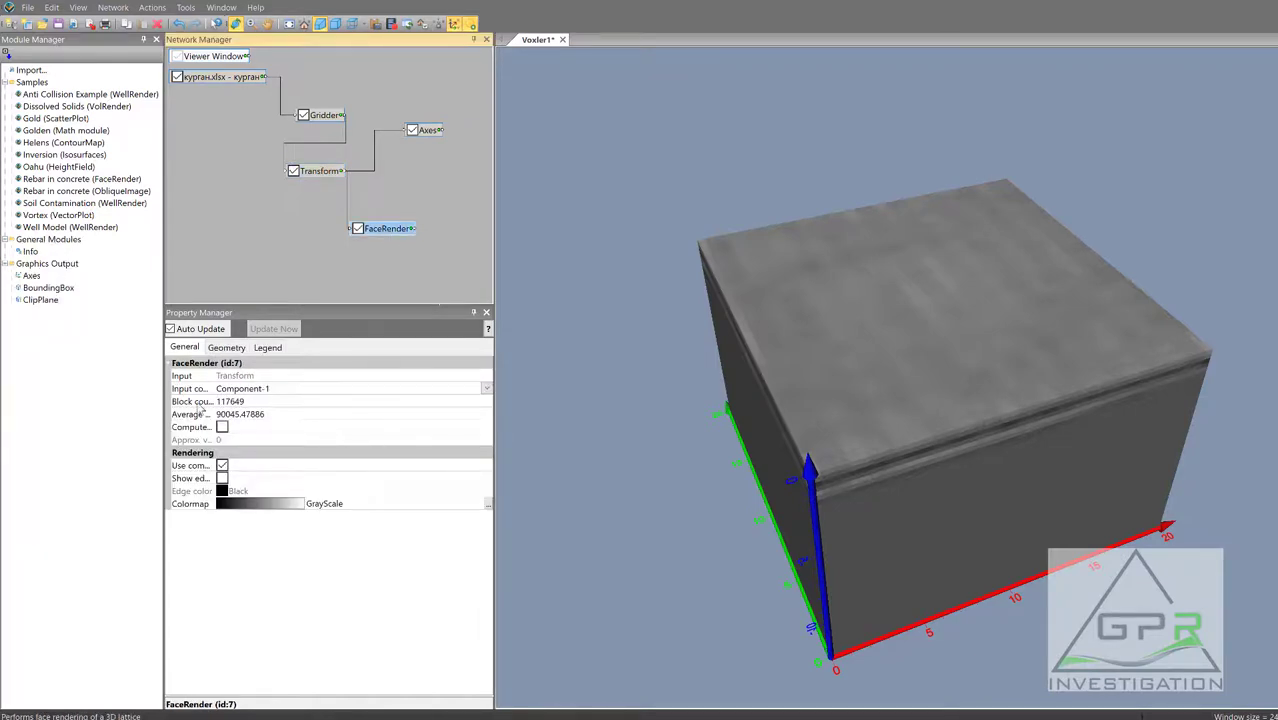
pyautogui.click(252, 507)
pyautogui.scroll(-2, 262, 545)
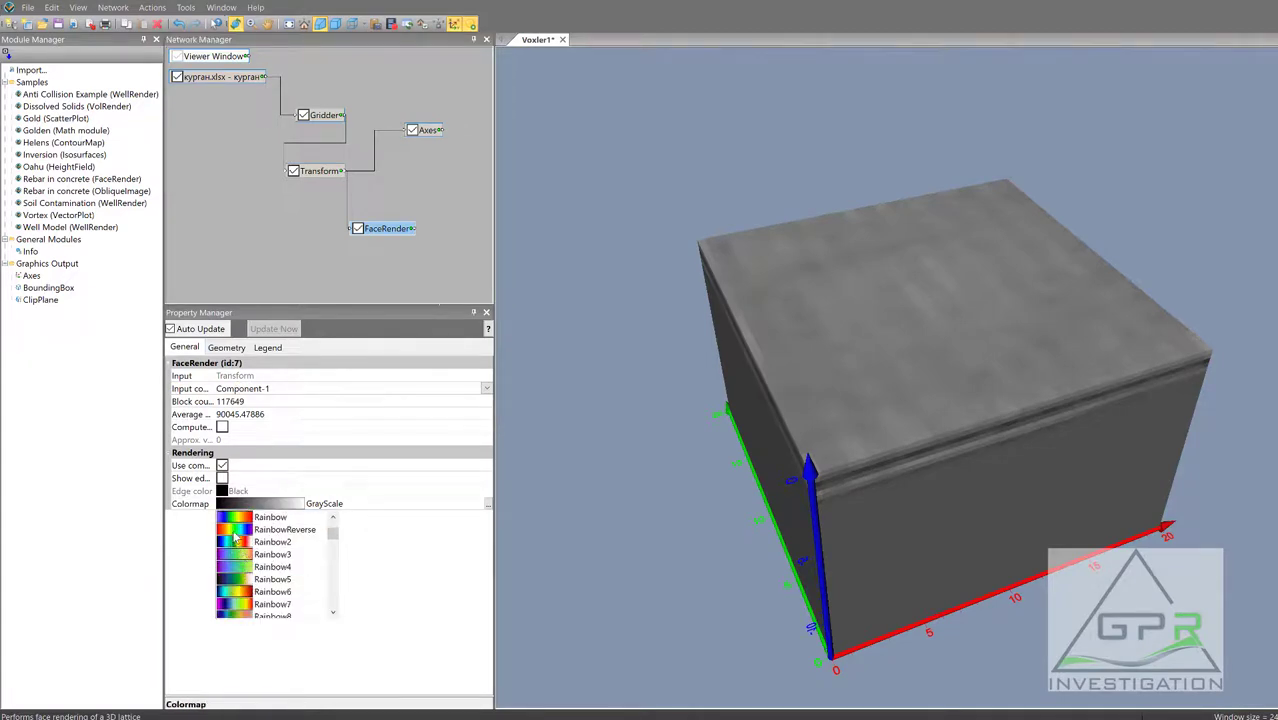
pyautogui.scroll(-1, 244, 600)
pyautogui.click(242, 591)
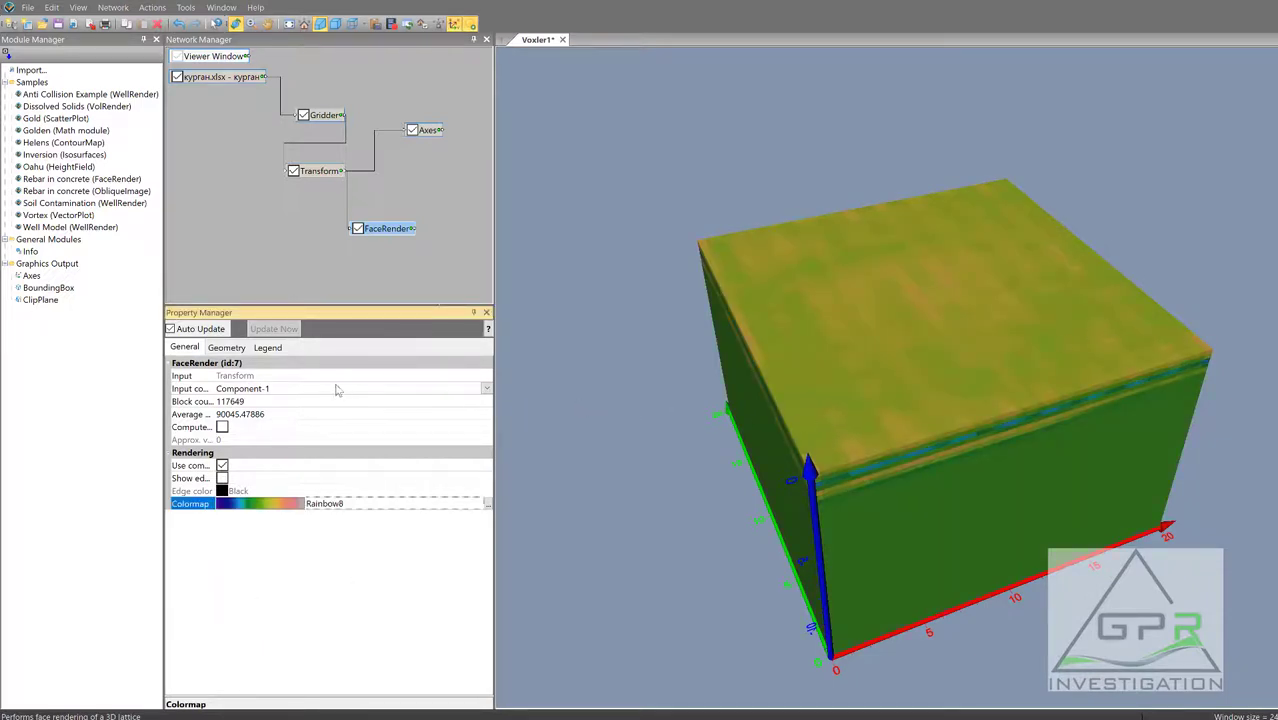
# Step: Crop the FaceRender block by setting its X first and Y first limits to 20
pyautogui.click(226, 347)
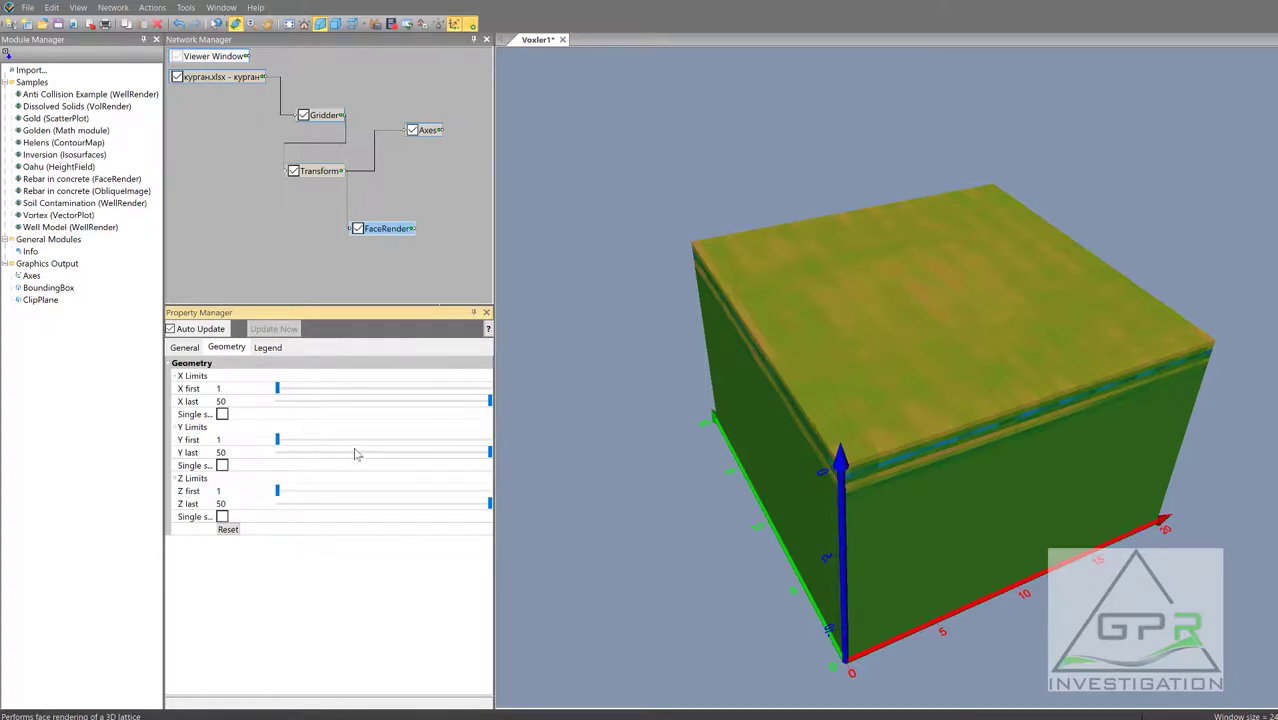
pyautogui.moveTo(277, 389); pyautogui.dragTo(363, 399)
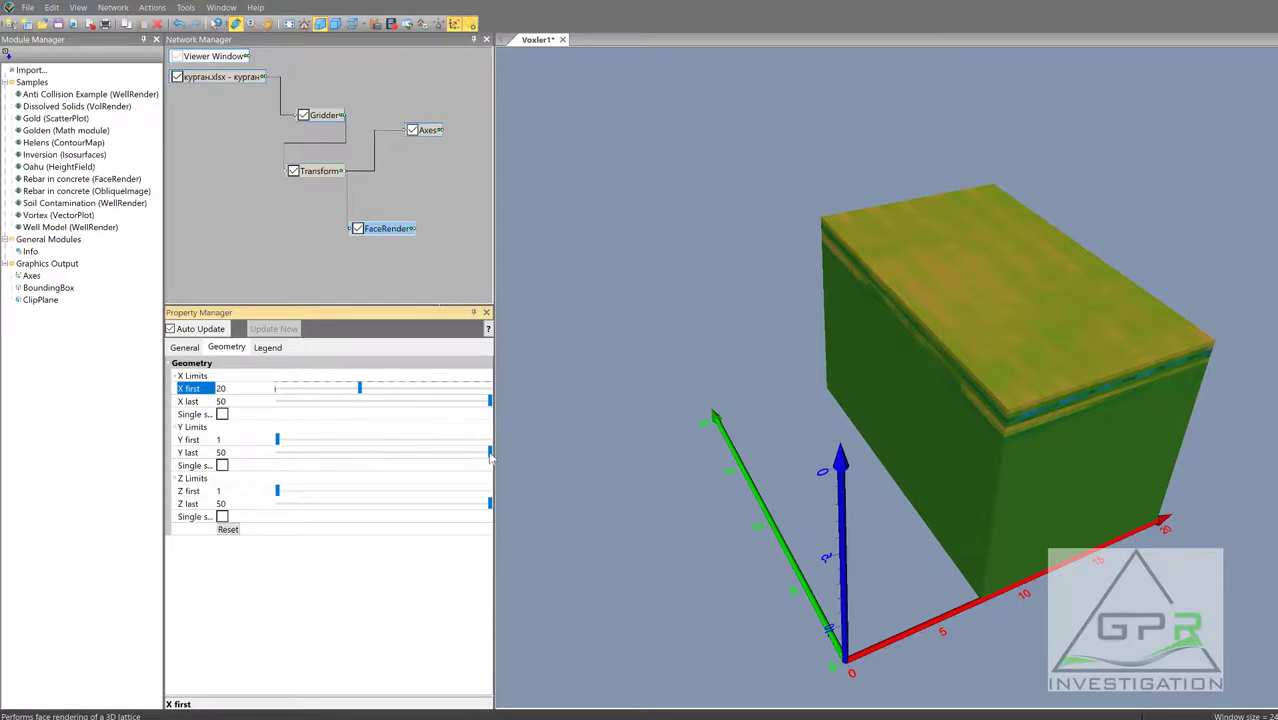
pyautogui.moveTo(490, 402); pyautogui.dragTo(492, 458)
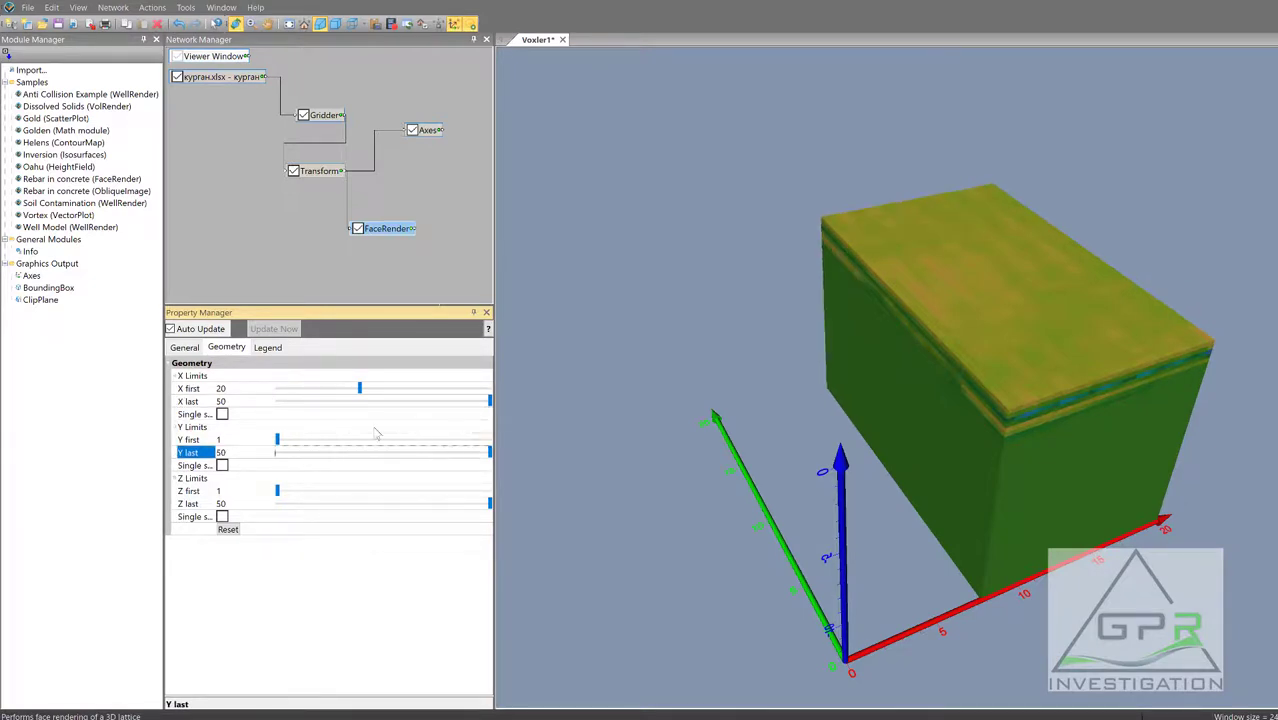
pyautogui.click(289, 442)
pyautogui.moveTo(298, 443); pyautogui.dragTo(362, 446)
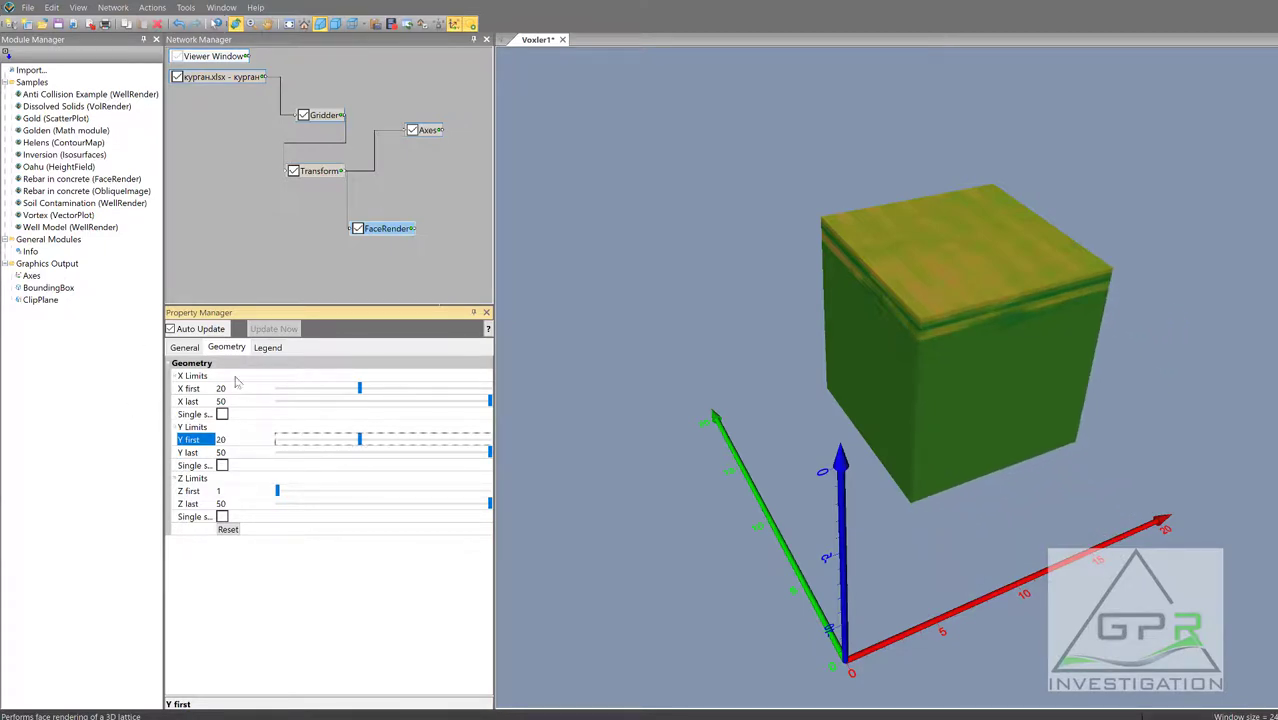
# Step: Change the FaceRender module's colormap to RainbowReverse
pyautogui.click(195, 347)
pyautogui.click(257, 507)
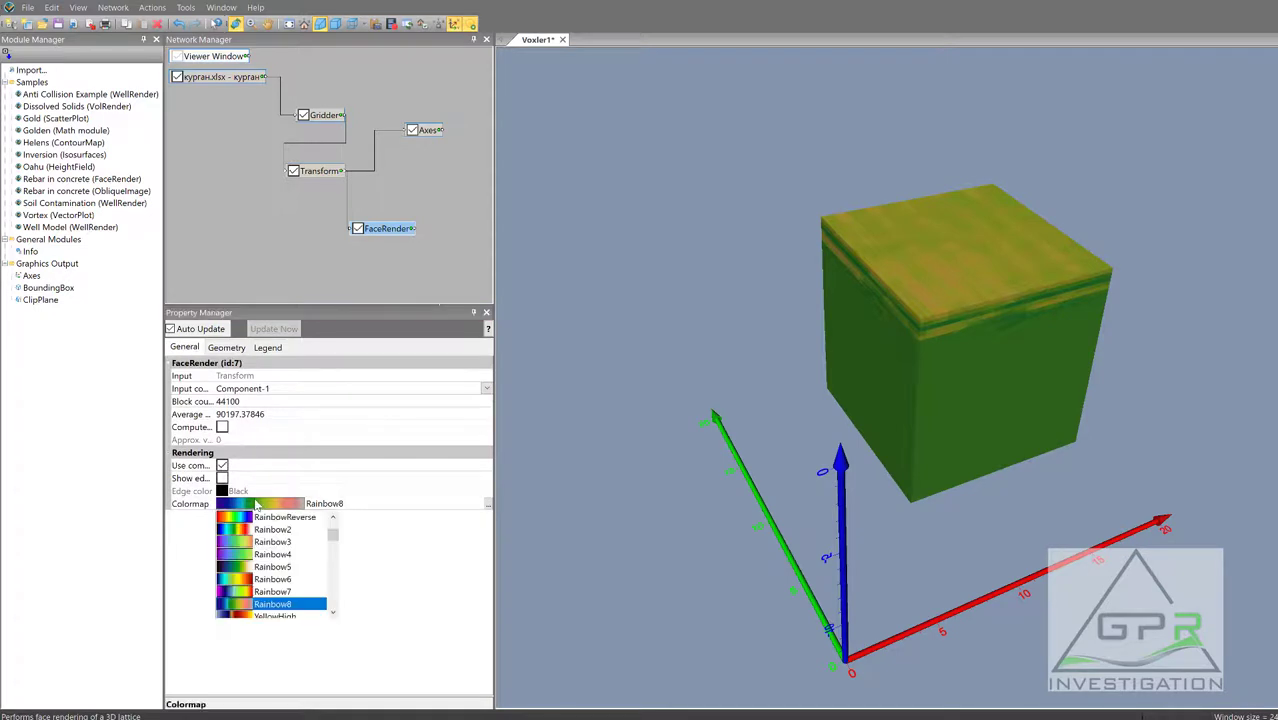
pyautogui.click(238, 521)
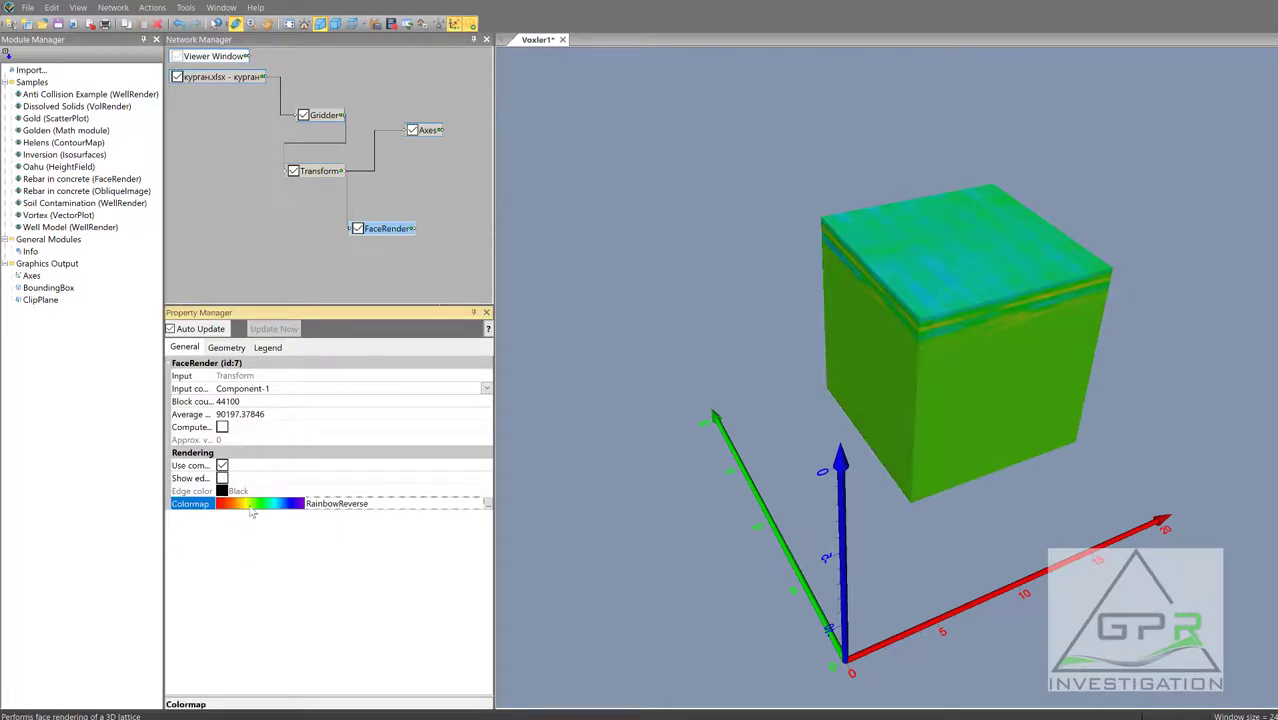
# Step: Set the FaceRender module's colormap to Rainbow7
pyautogui.click(255, 508)
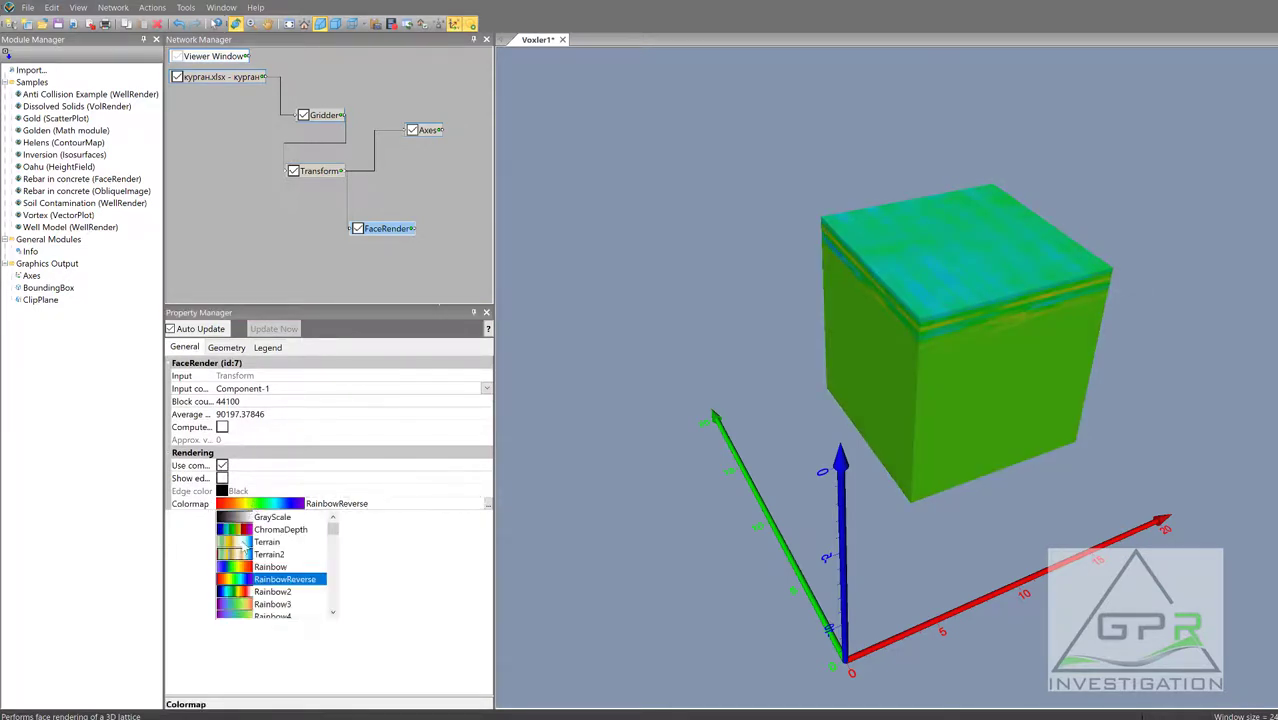
pyautogui.scroll(-2, 250, 555)
pyautogui.click(240, 606)
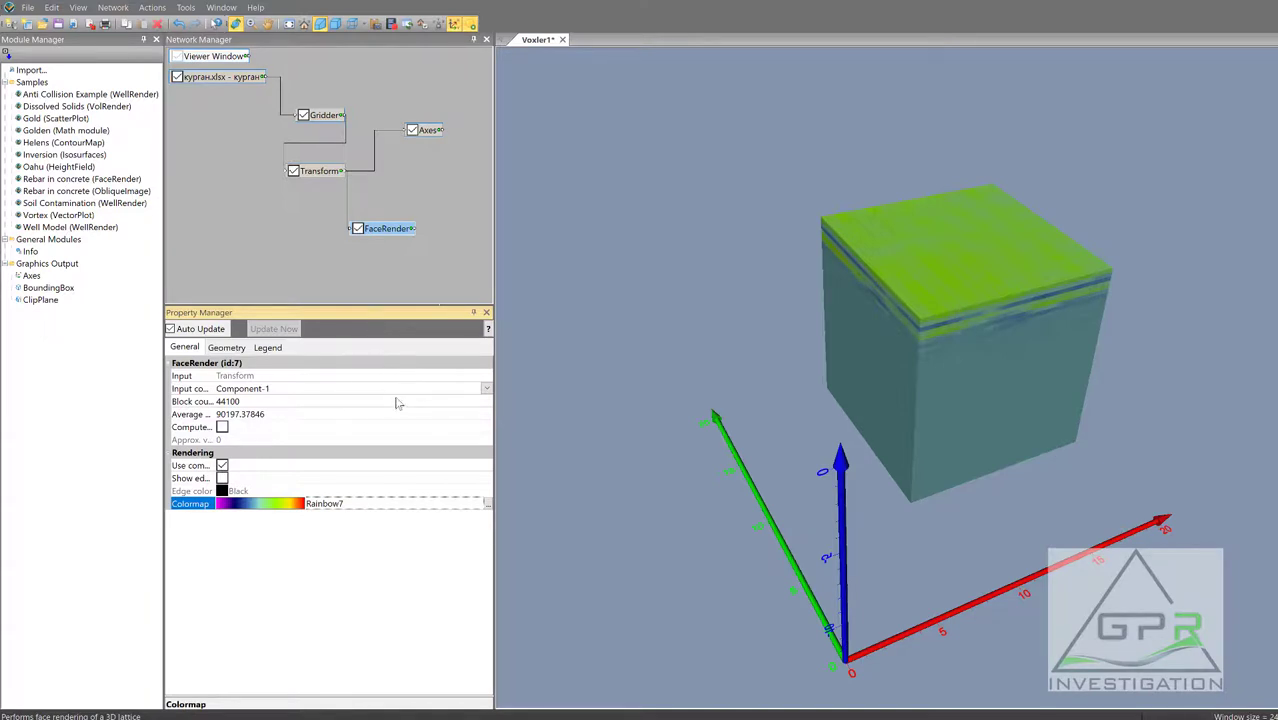
pyautogui.moveTo(952, 395)
pyautogui.mouseDown()
pyautogui.moveTo(973, 476)
pyautogui.moveTo(952, 377)
pyautogui.mouseUp()
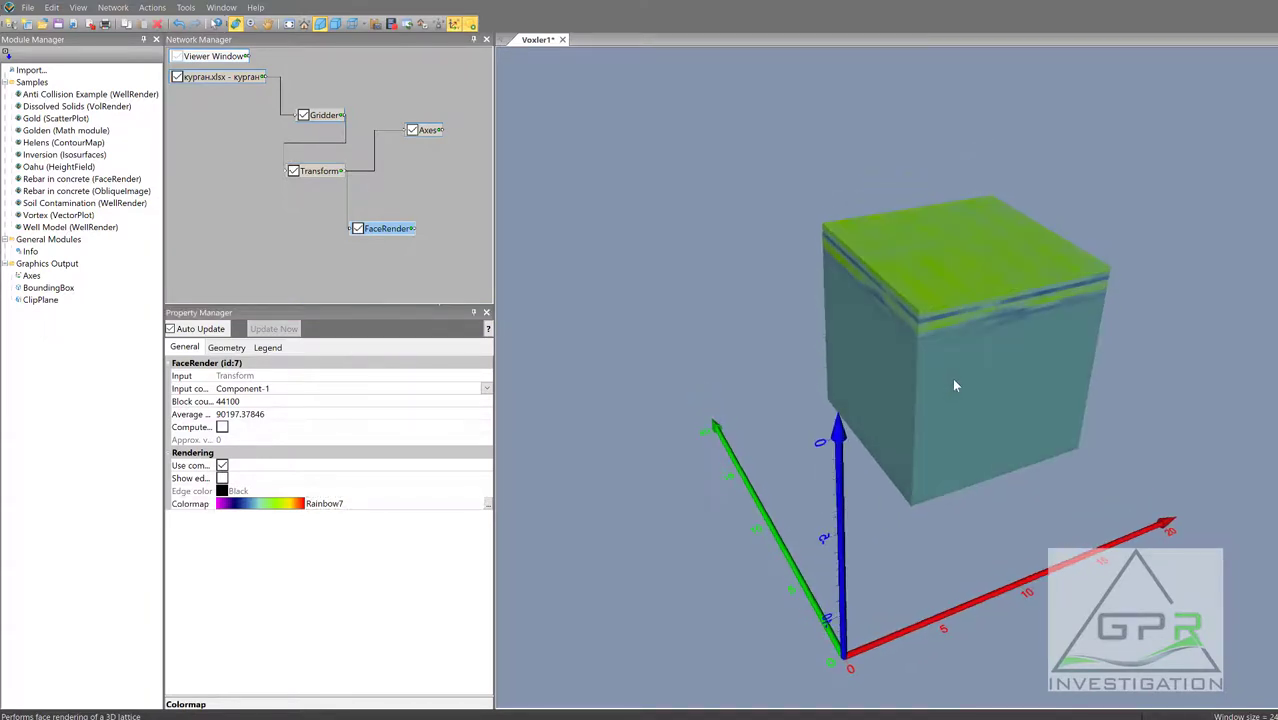
# Step: Add an ObliqueImage module below FaceRender and connect the Transform module's output data to it
pyautogui.click(318, 171)
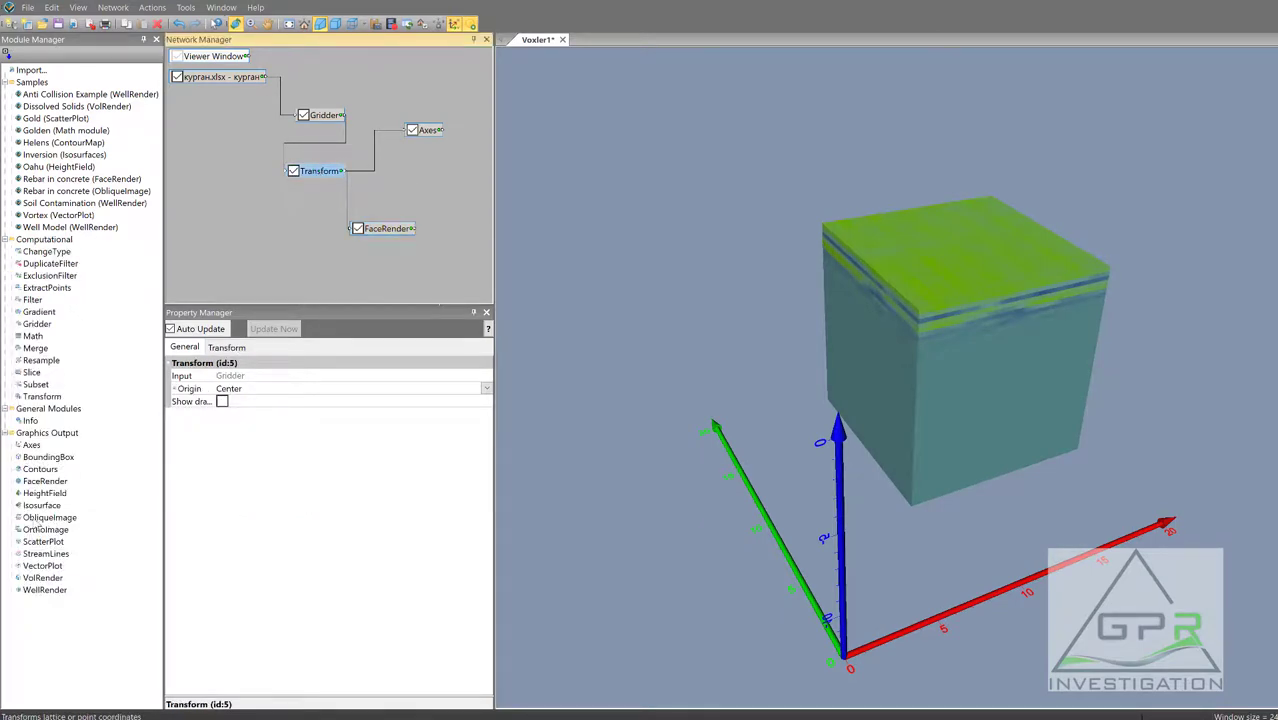
pyautogui.moveTo(40, 518); pyautogui.dragTo(312, 250)
pyautogui.click(345, 175)
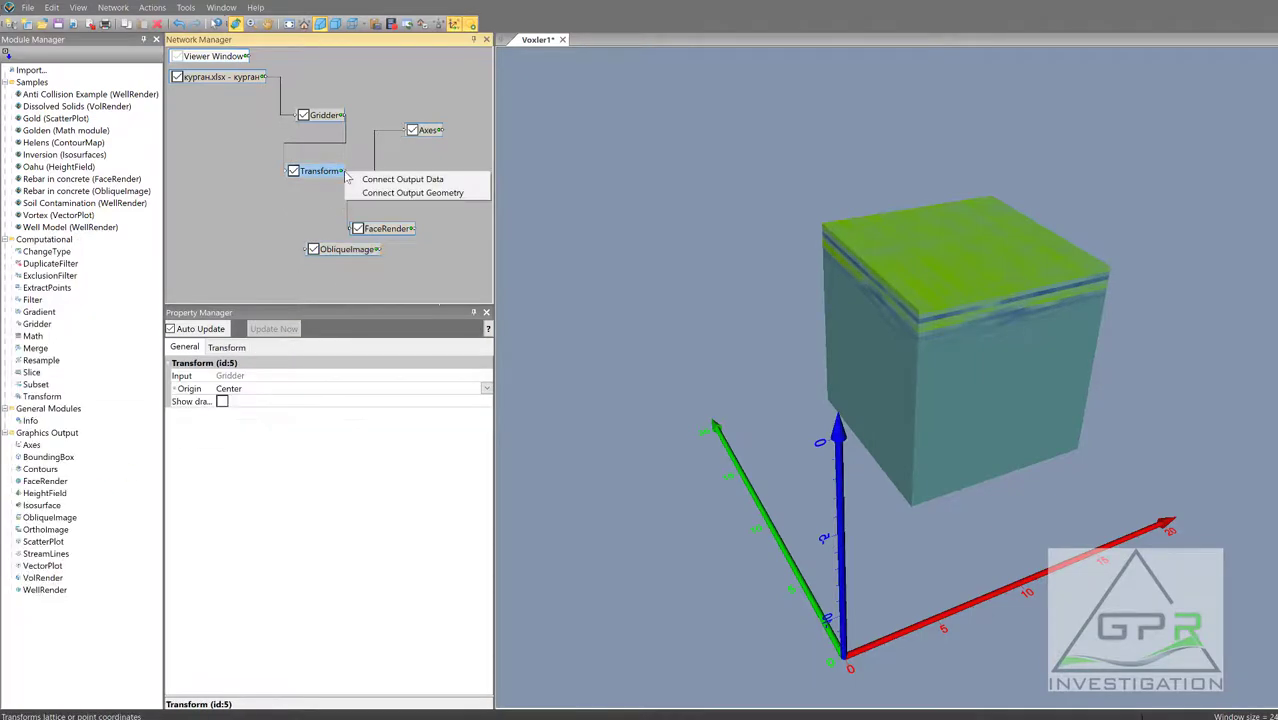
pyautogui.click(389, 181)
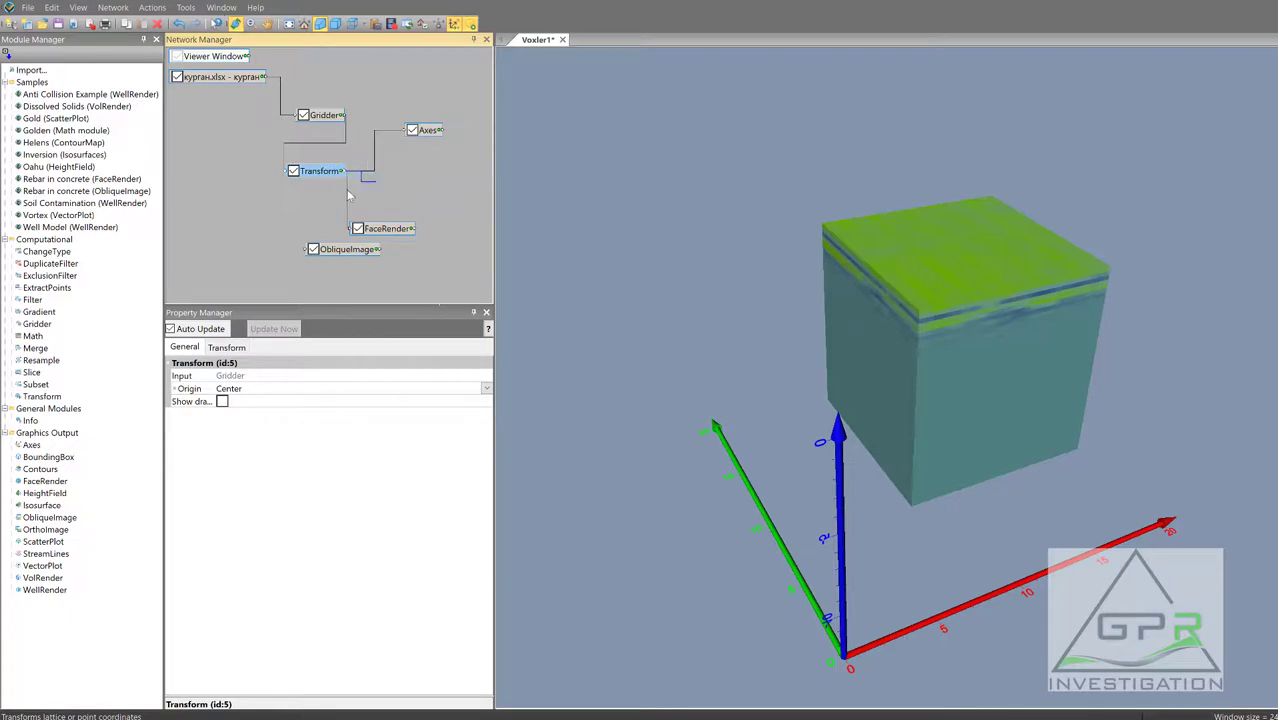
pyautogui.click(306, 256)
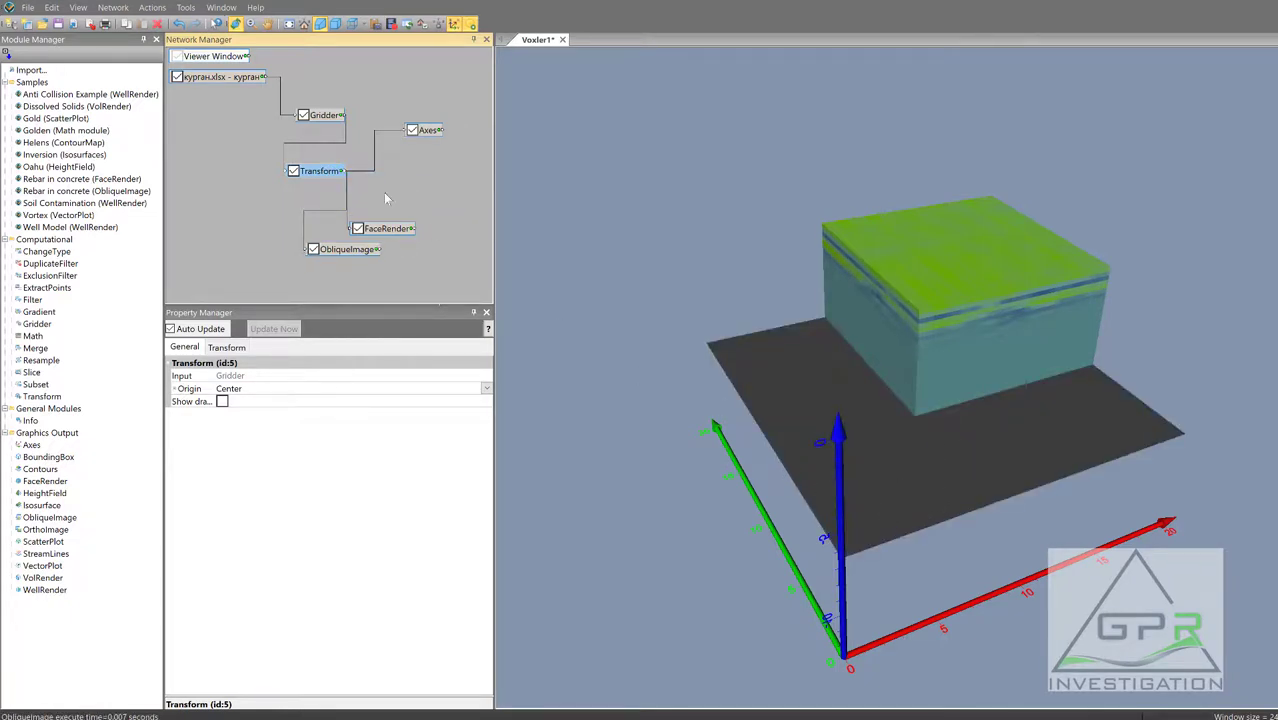
# Step: Set the ObliqueImage module's colormap to Rainbow7
pyautogui.click(340, 251)
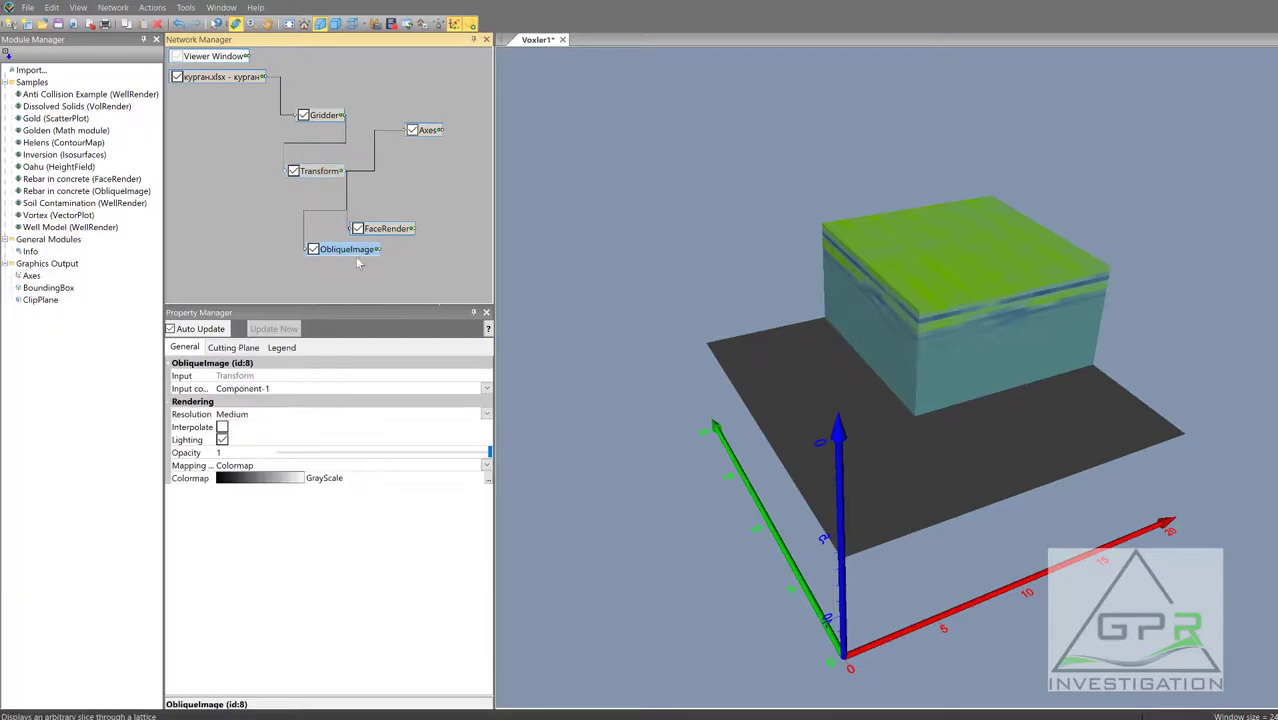
pyautogui.click(242, 479)
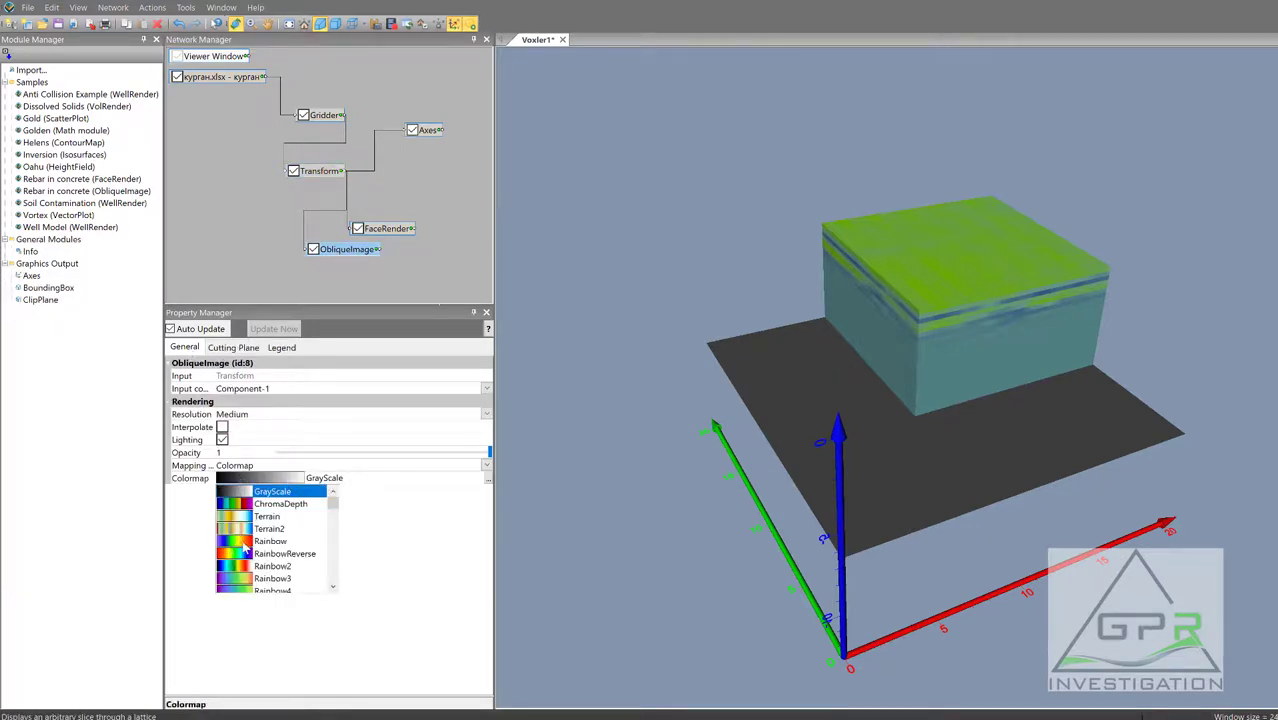
pyautogui.scroll(-2, 245, 548)
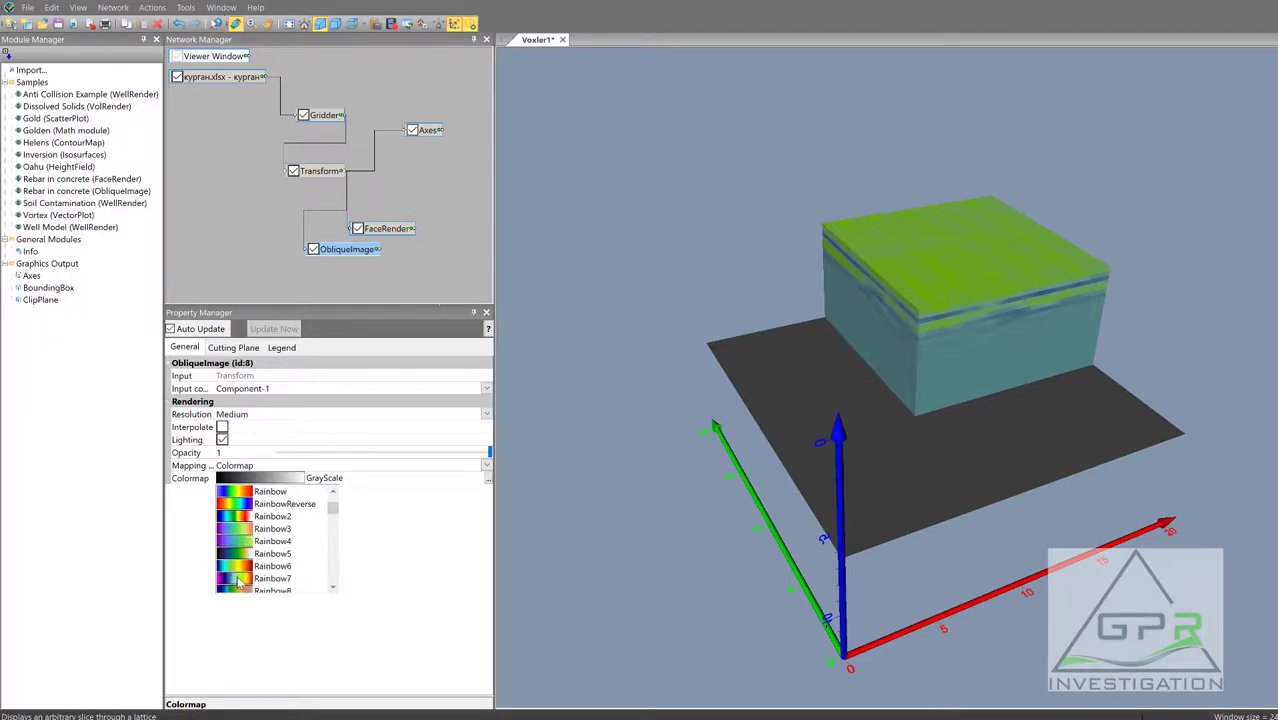
pyautogui.click(239, 579)
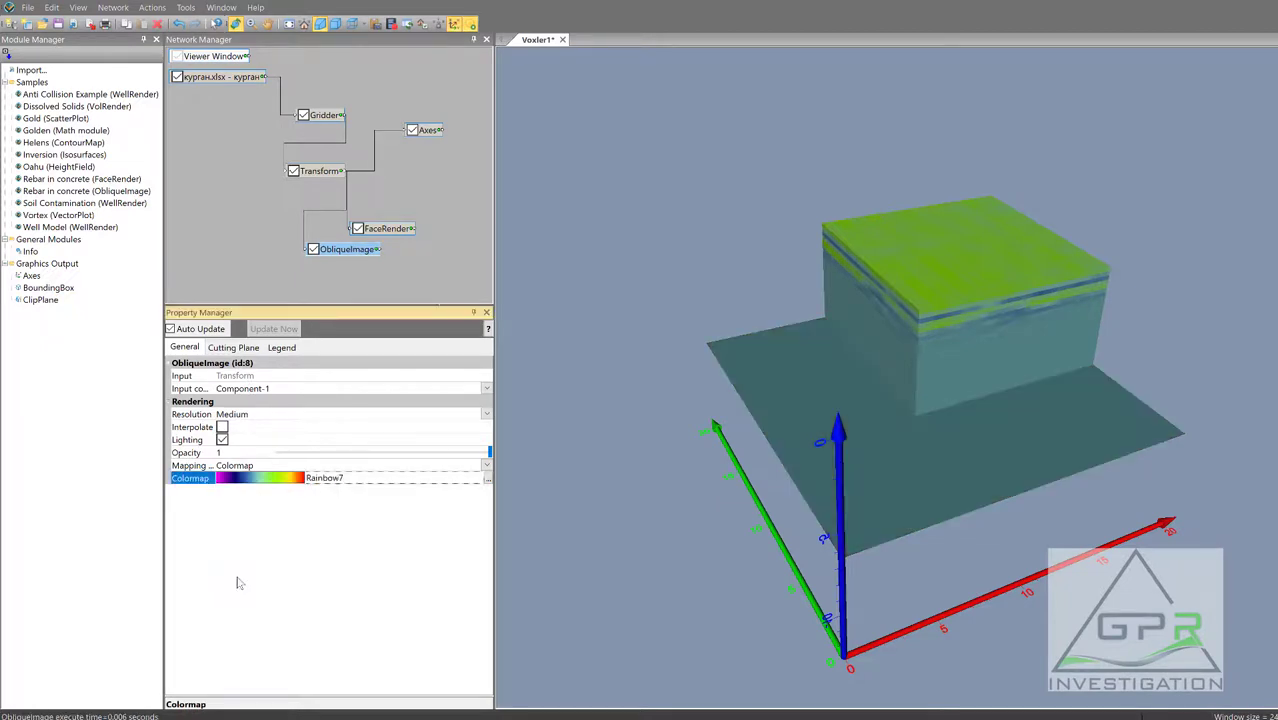
# Step: Change the ObliqueImage module's colormap to GrassWhite
pyautogui.click(289, 480)
pyautogui.scroll(-6, 242, 570)
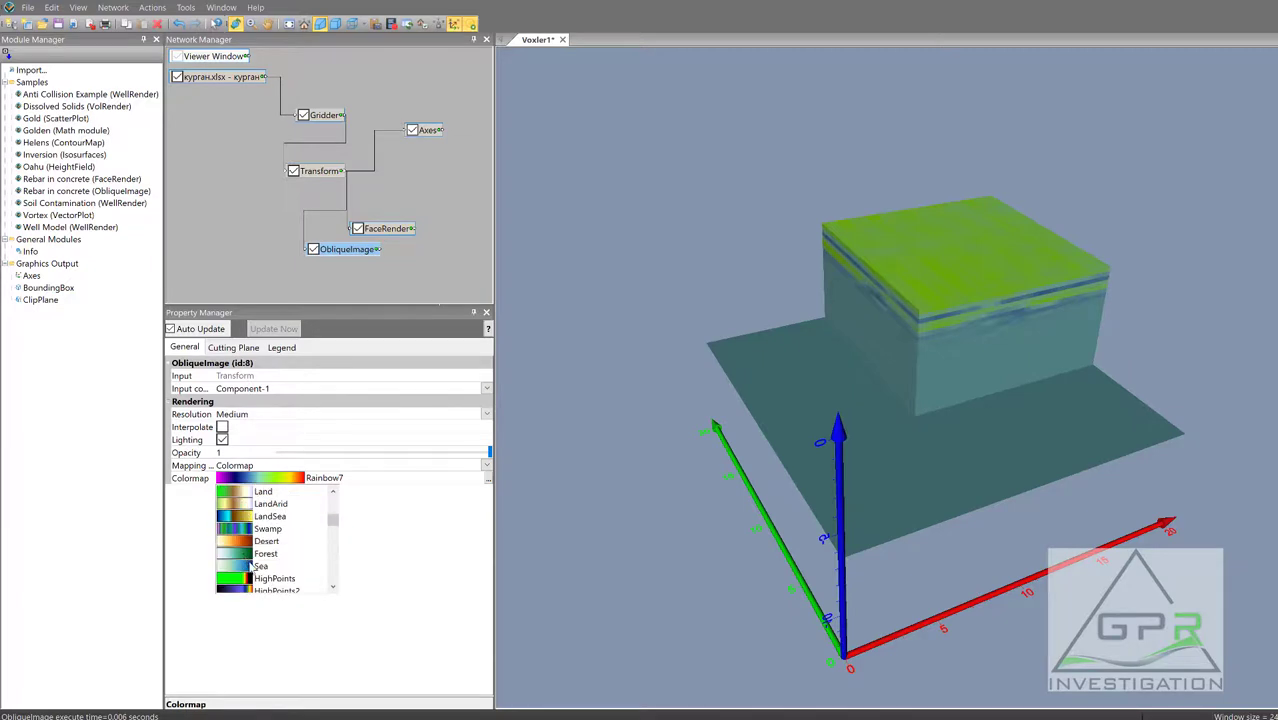
pyautogui.scroll(-4, 243, 554)
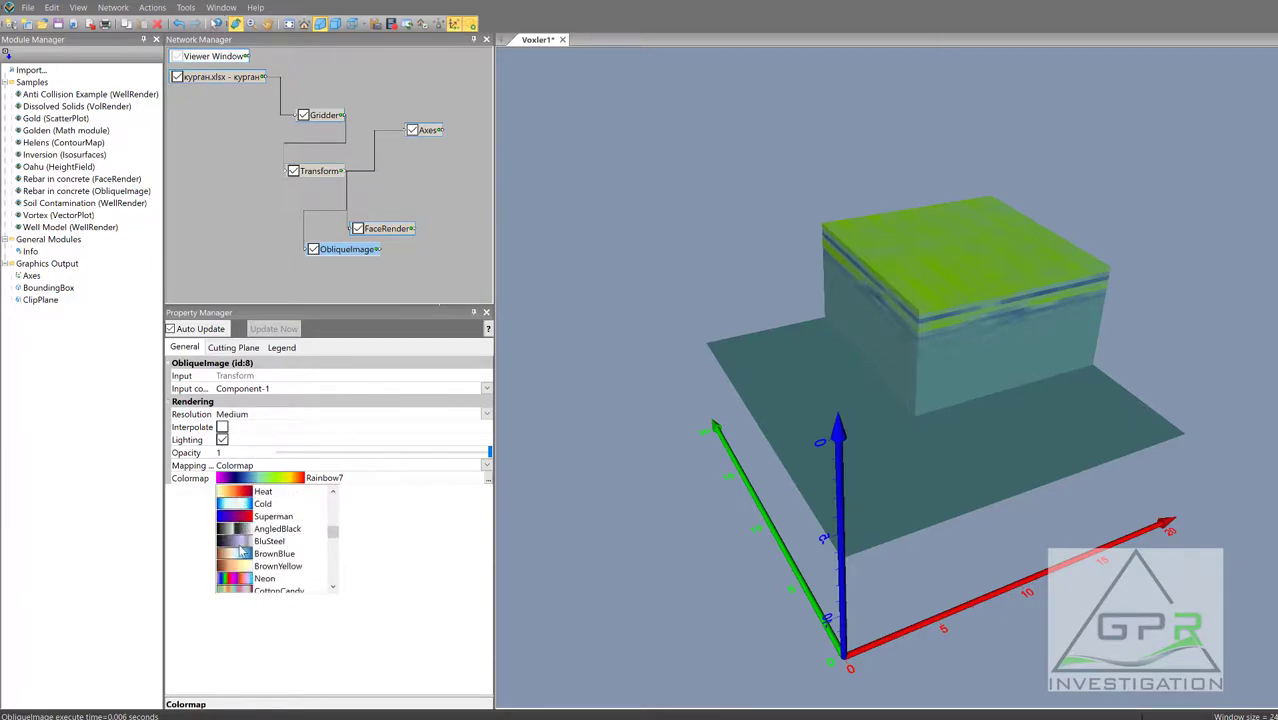
pyautogui.scroll(-3, 247, 560)
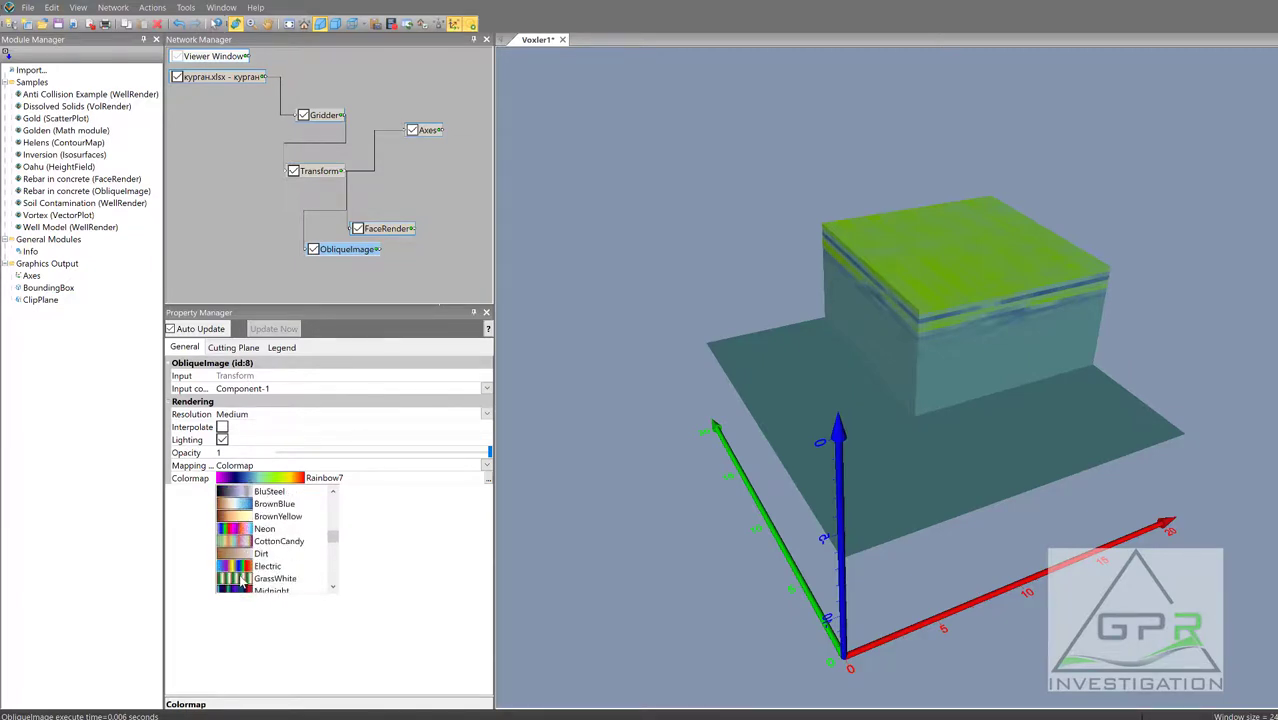
pyautogui.click(245, 578)
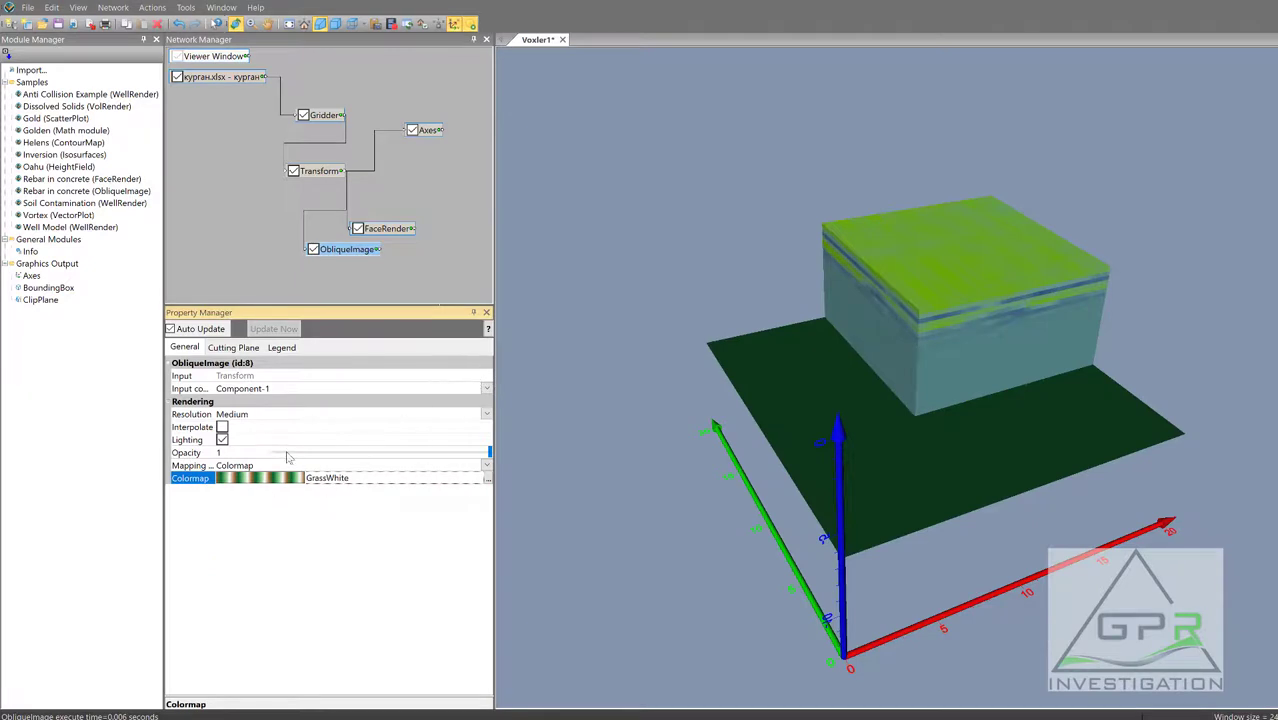
# Step: Raise the ObliqueImage XY cutting plane to an offset of about 5.36 from center and hide the FaceRender block
pyautogui.click(242, 349)
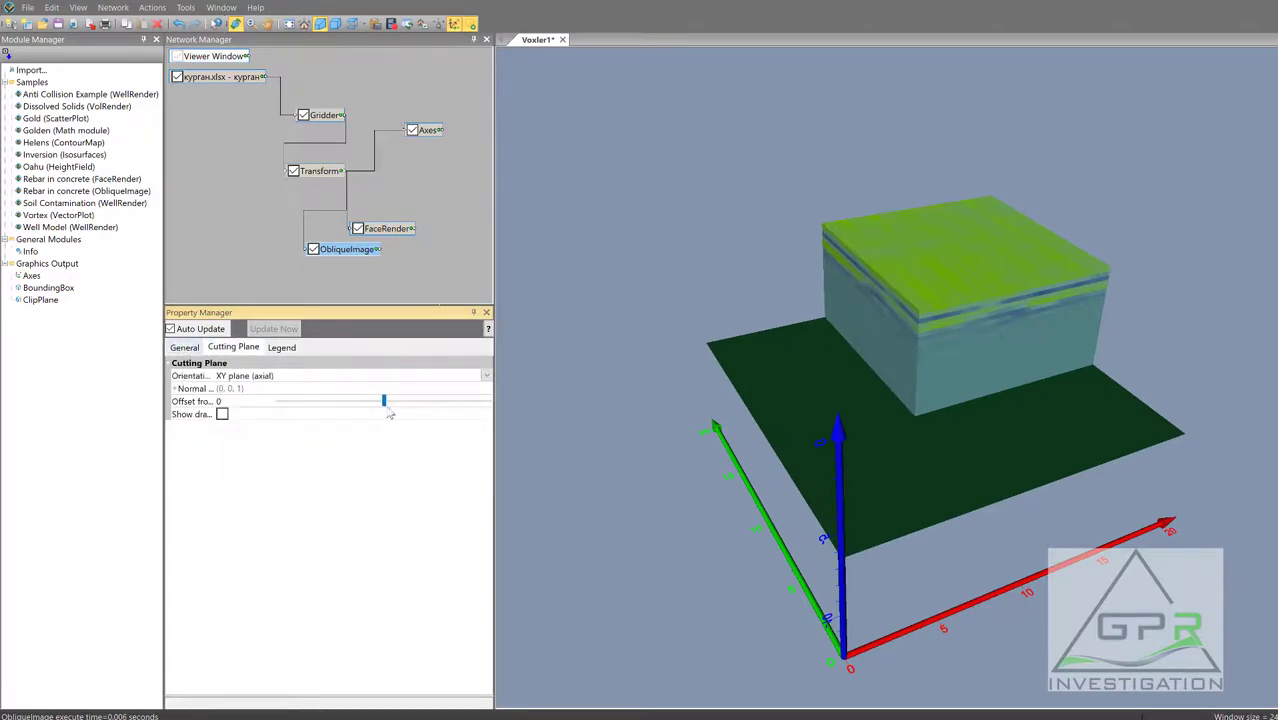
pyautogui.moveTo(384, 401); pyautogui.dragTo(432, 410)
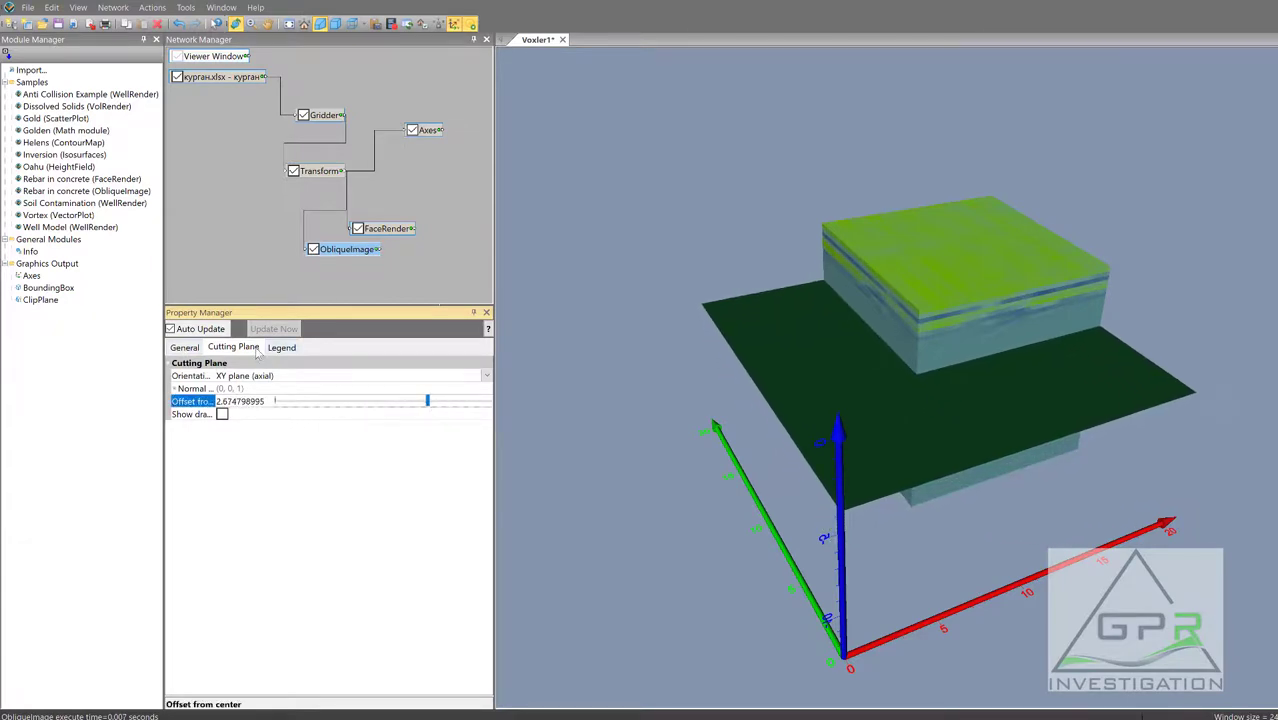
pyautogui.moveTo(428, 403); pyautogui.dragTo(471, 403)
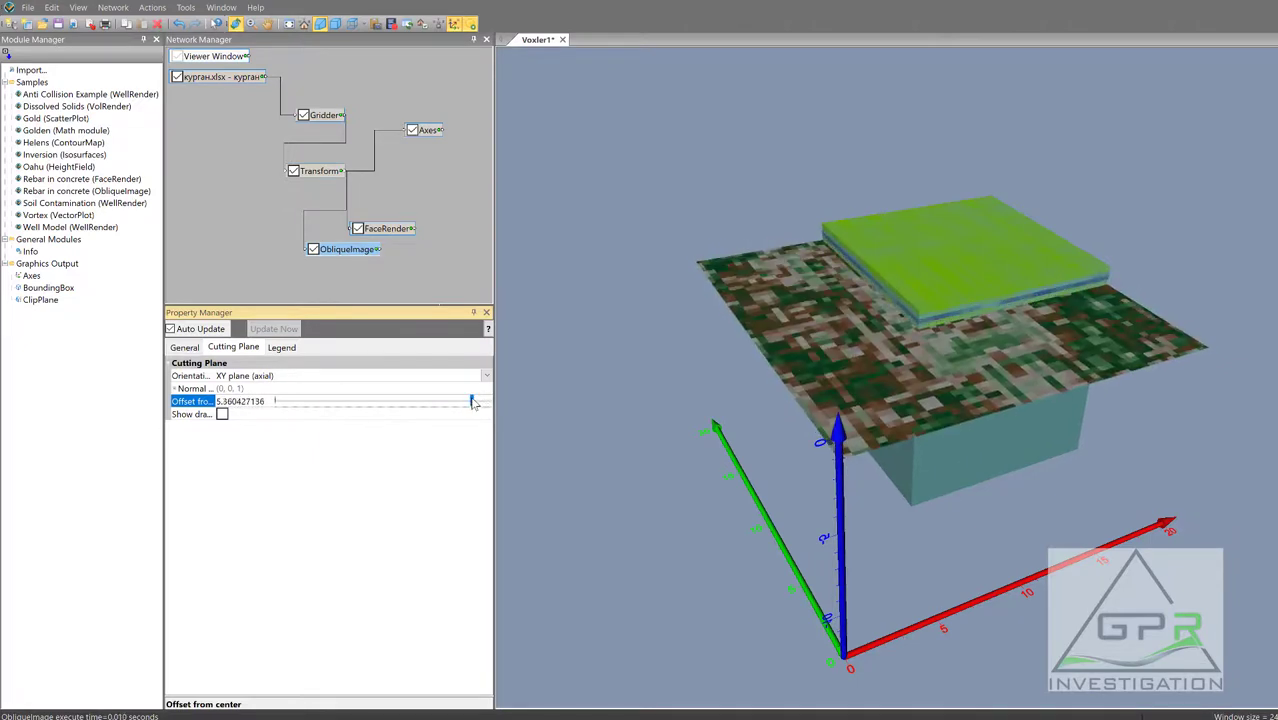
pyautogui.click(357, 229)
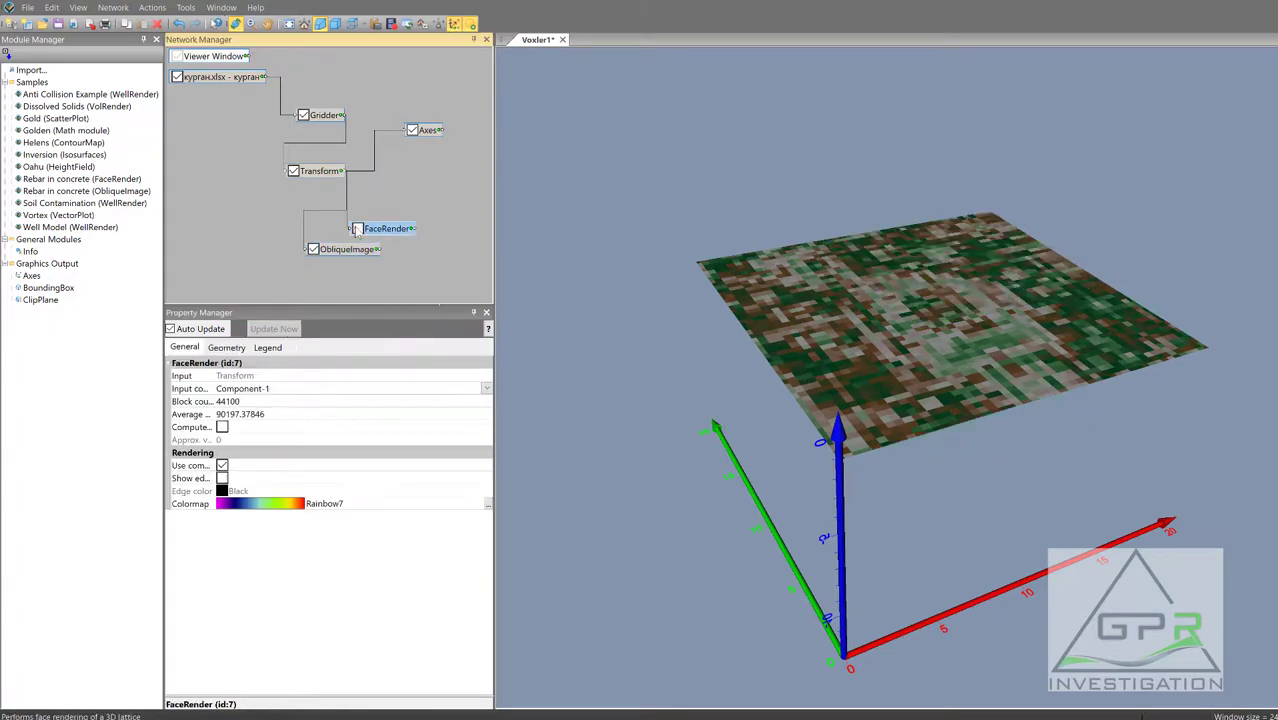
# Step: Set the ObliqueImage module's rendering resolution to Very fine
pyautogui.click(348, 249)
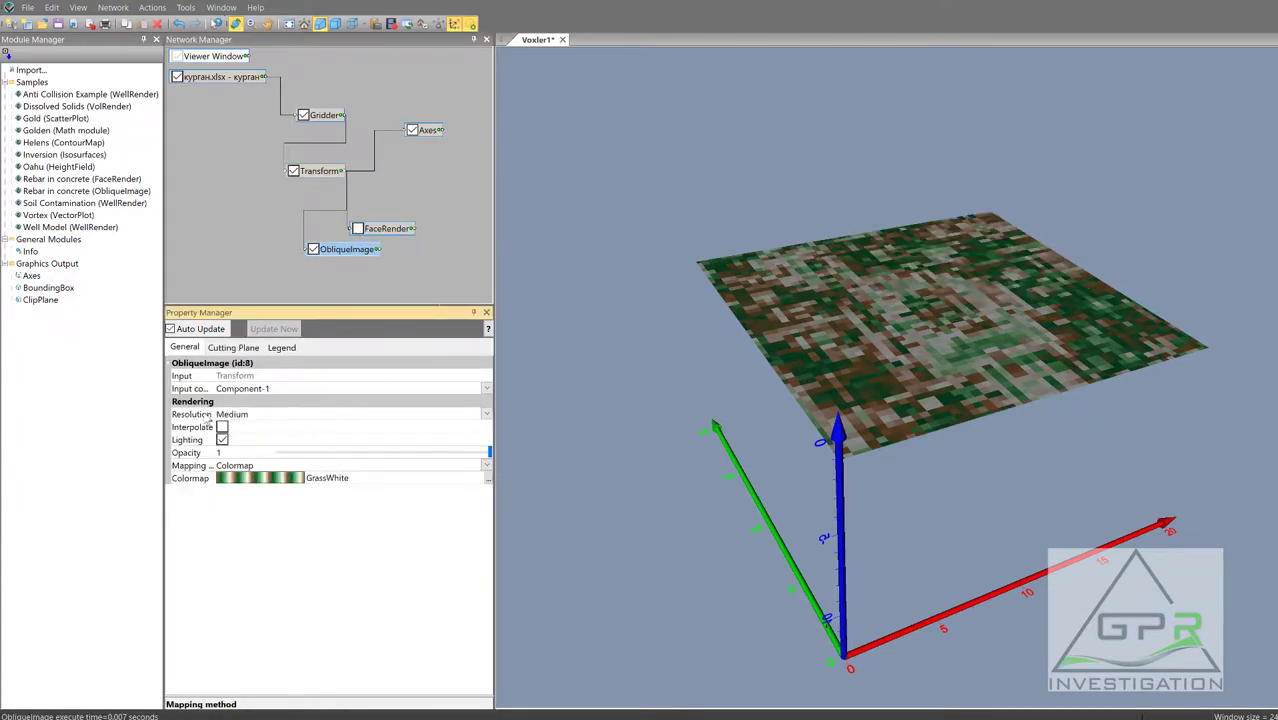
pyautogui.click(487, 416)
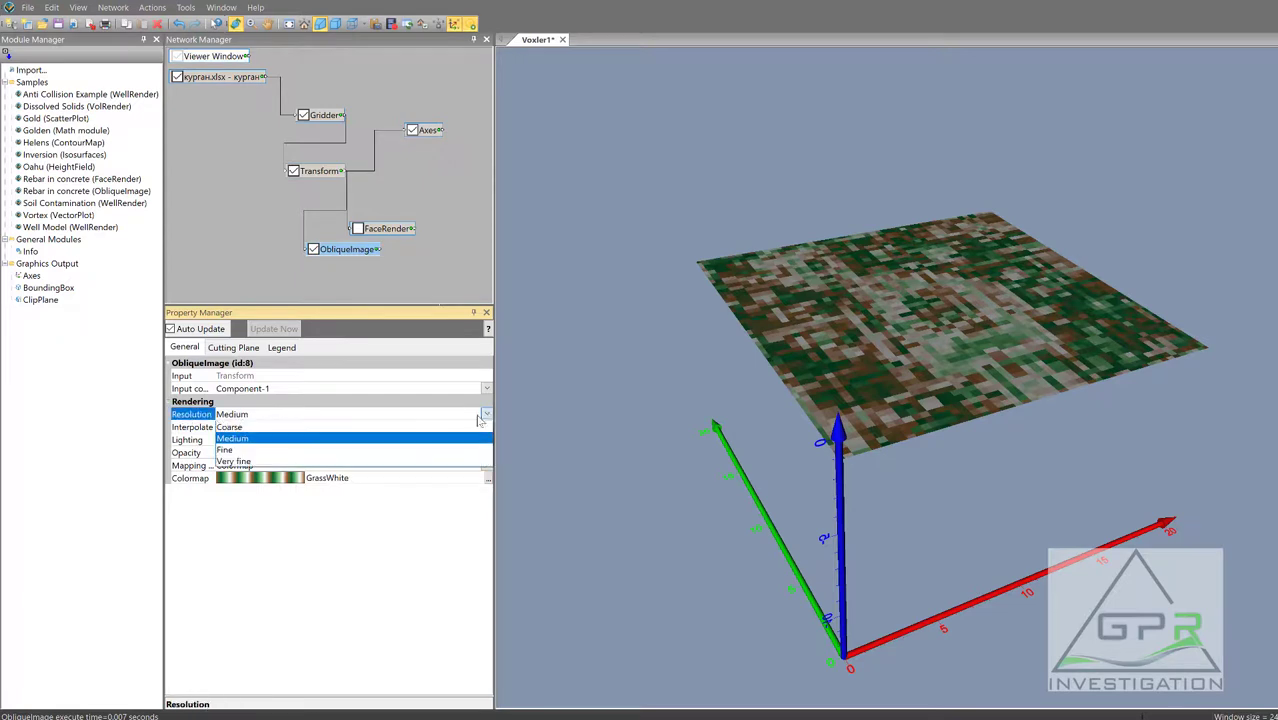
pyautogui.click(325, 465)
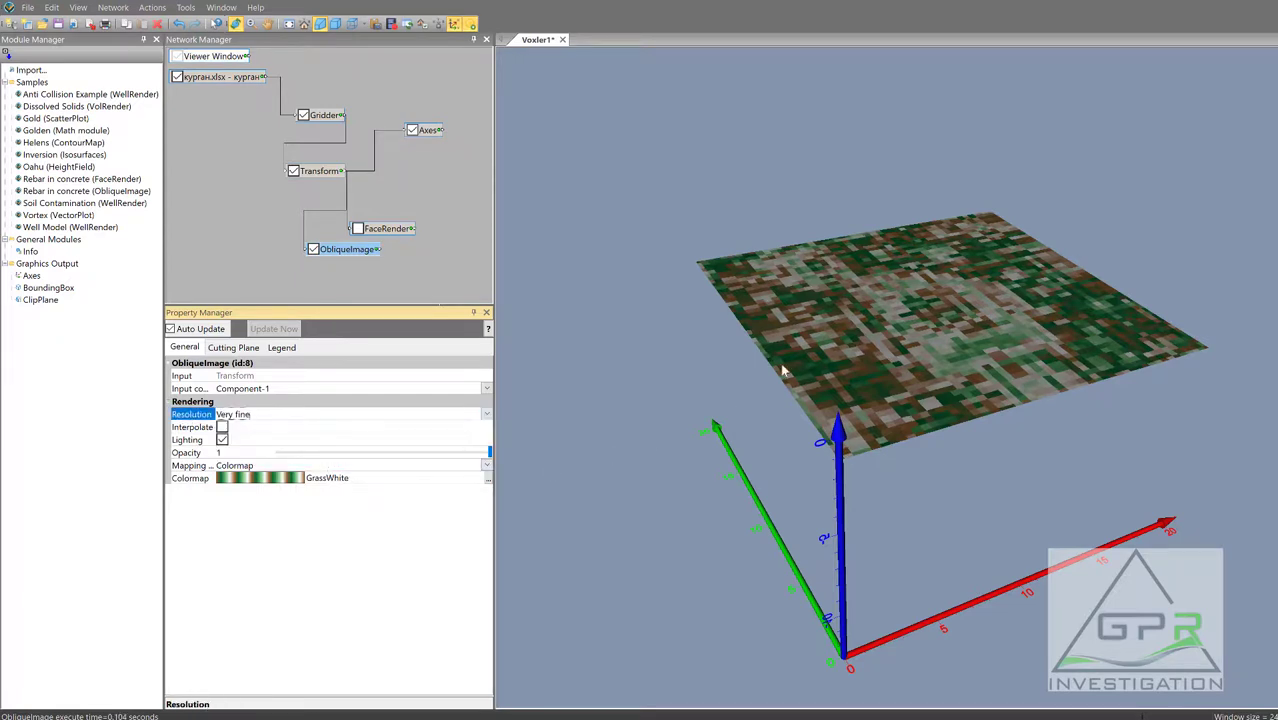
pyautogui.moveTo(870, 428); pyautogui.dragTo(859, 491)
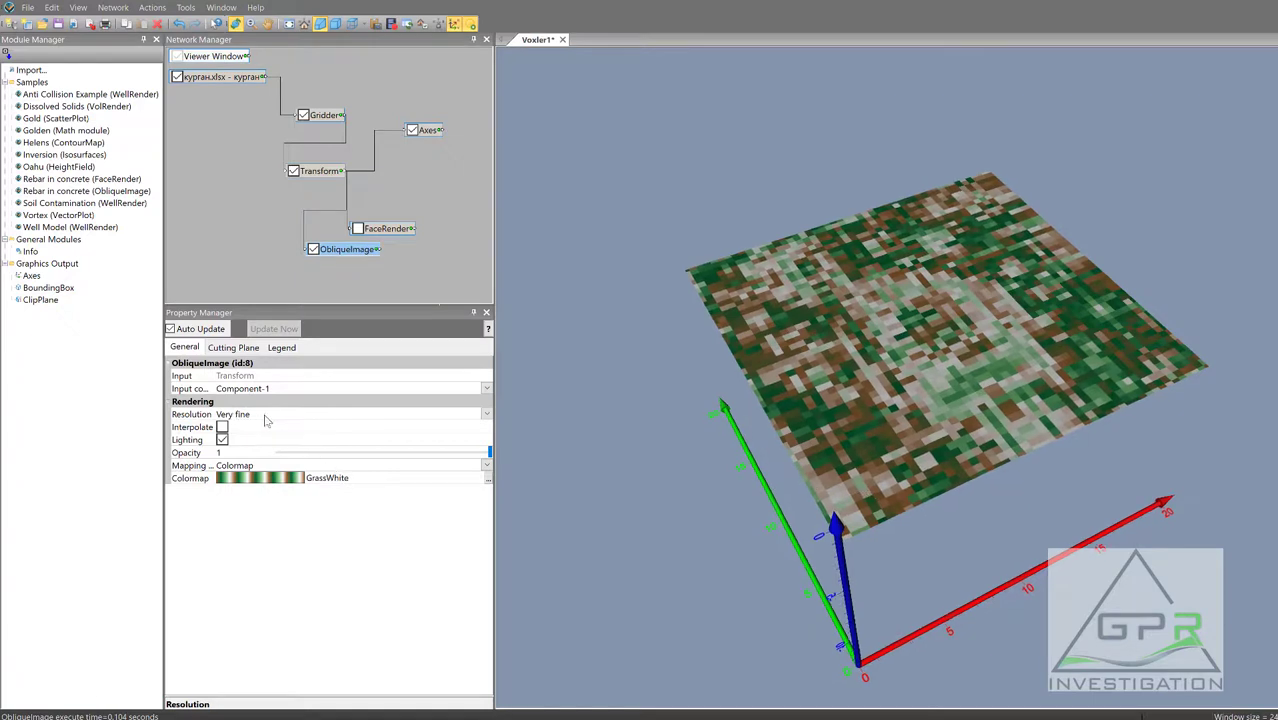
# Step: Compare the ObliqueImage slice with and without interpolation, leaving Interpolate enabled
pyautogui.click(223, 428)
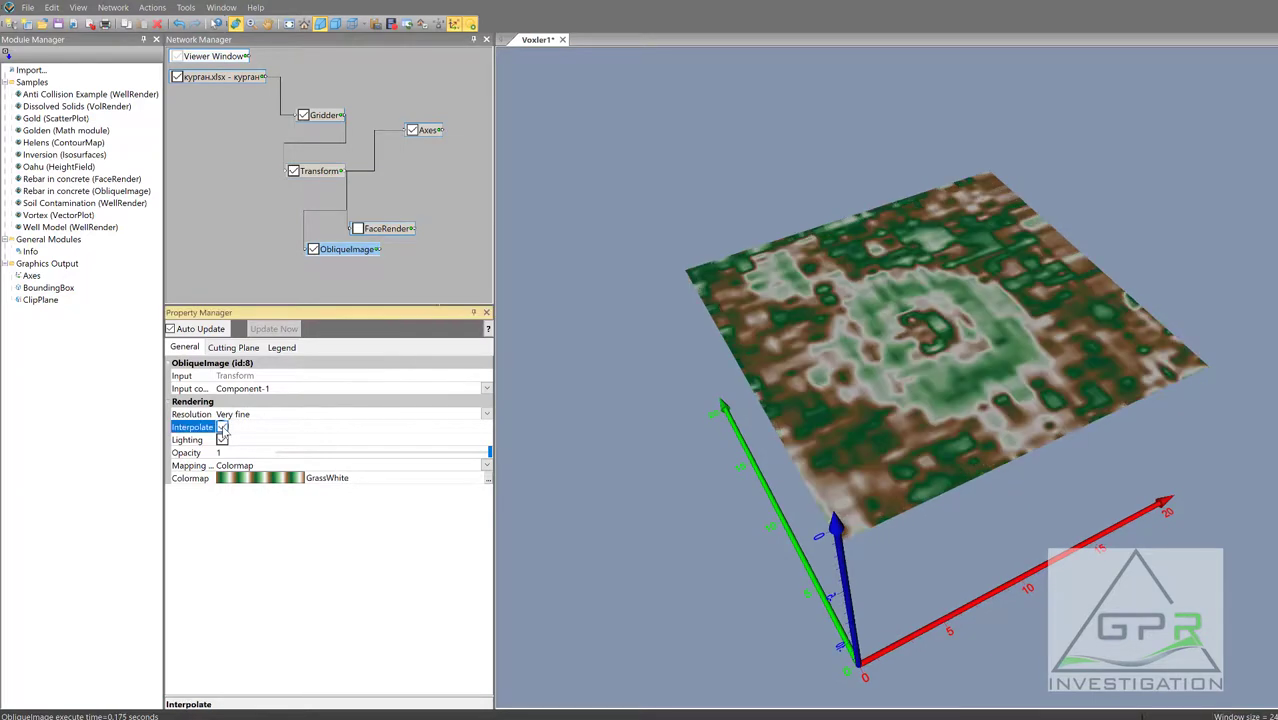
pyautogui.click(223, 428)
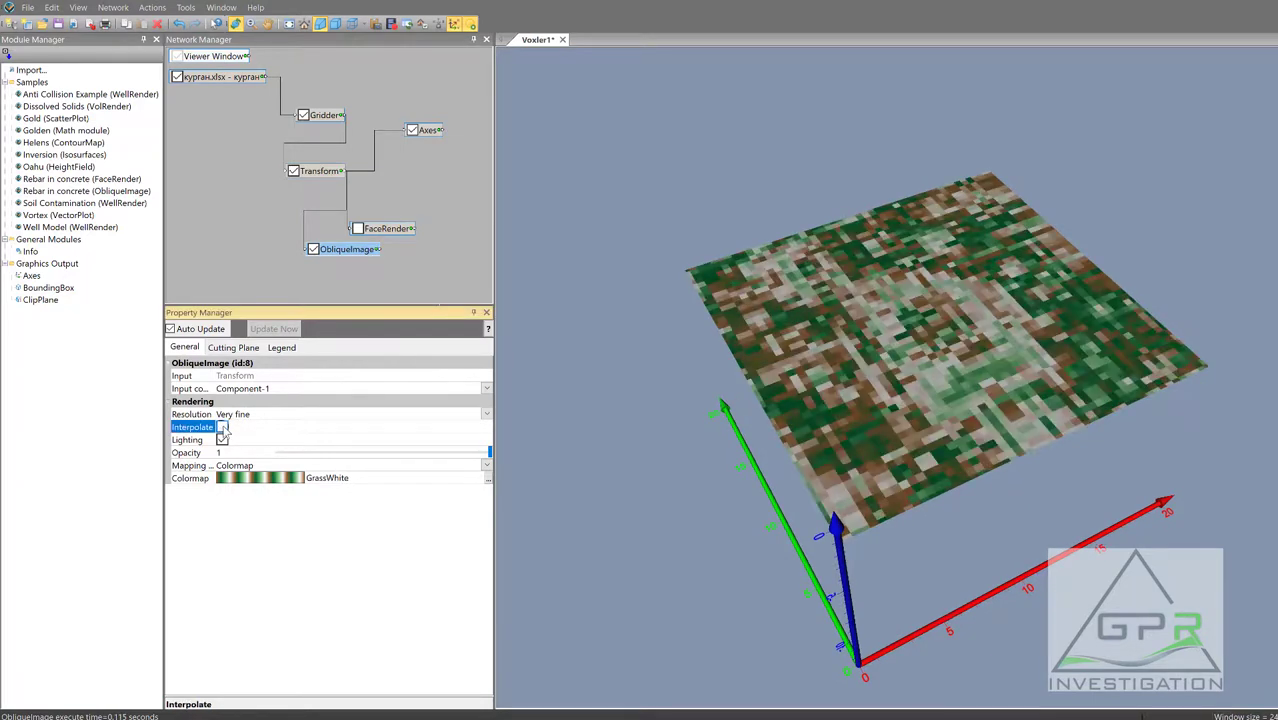
pyautogui.click(223, 428)
pyautogui.click(223, 428)
pyautogui.moveTo(875, 436)
pyautogui.mouseDown()
pyautogui.moveTo(886, 392)
pyautogui.moveTo(872, 410)
pyautogui.mouseUp()
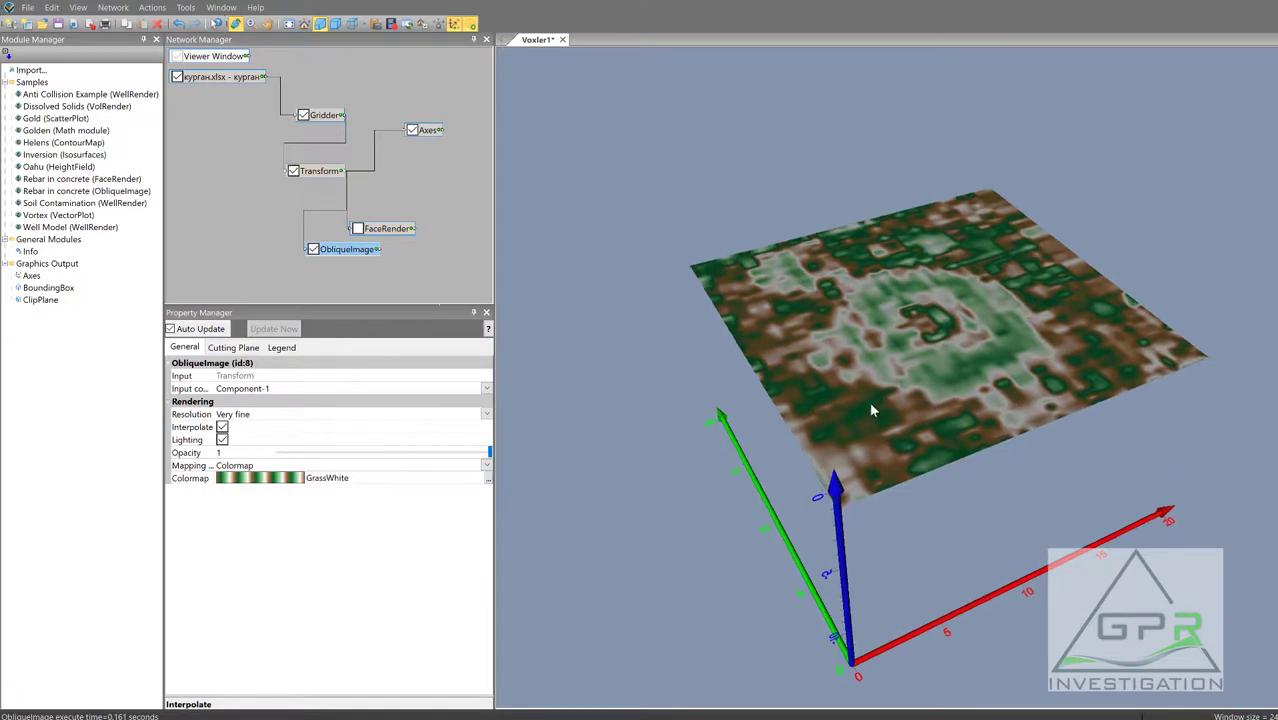
pyautogui.moveTo(955, 425); pyautogui.dragTo(942, 439)
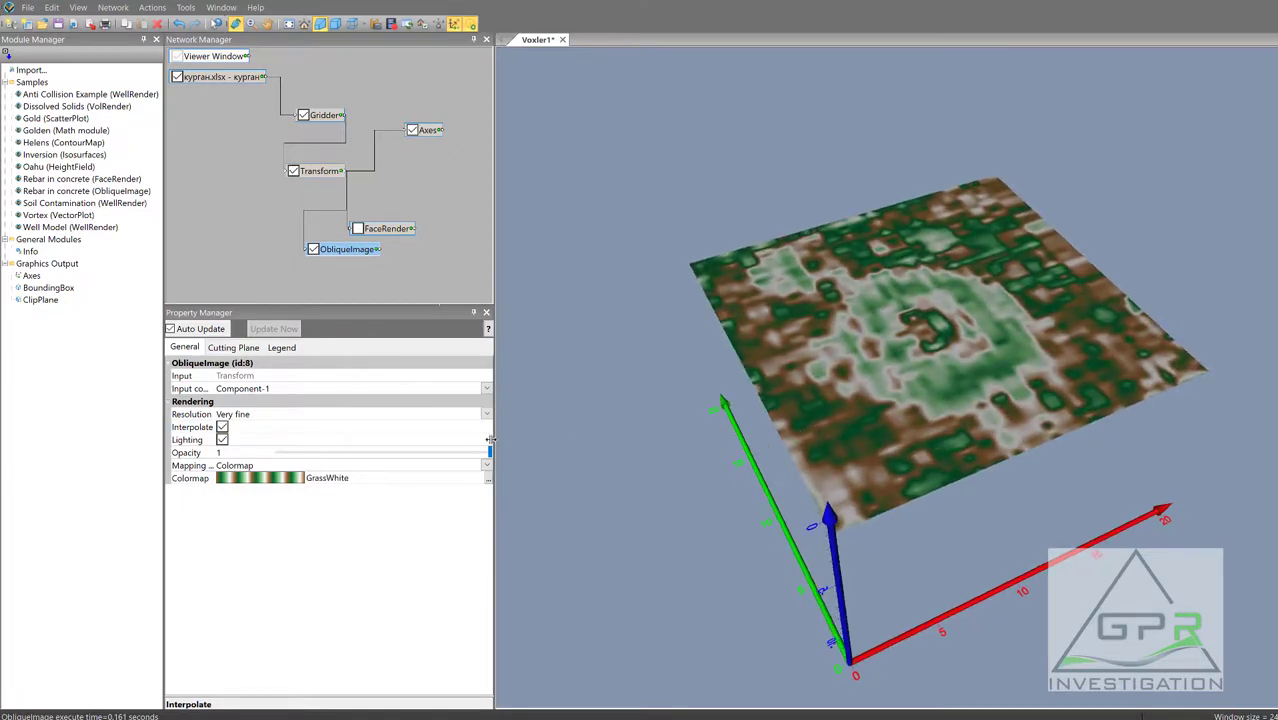
# Step: Lower the ObliqueImage cutting plane to an offset of about 5.17 from center and inspect the slice from another side
pyautogui.click(236, 348)
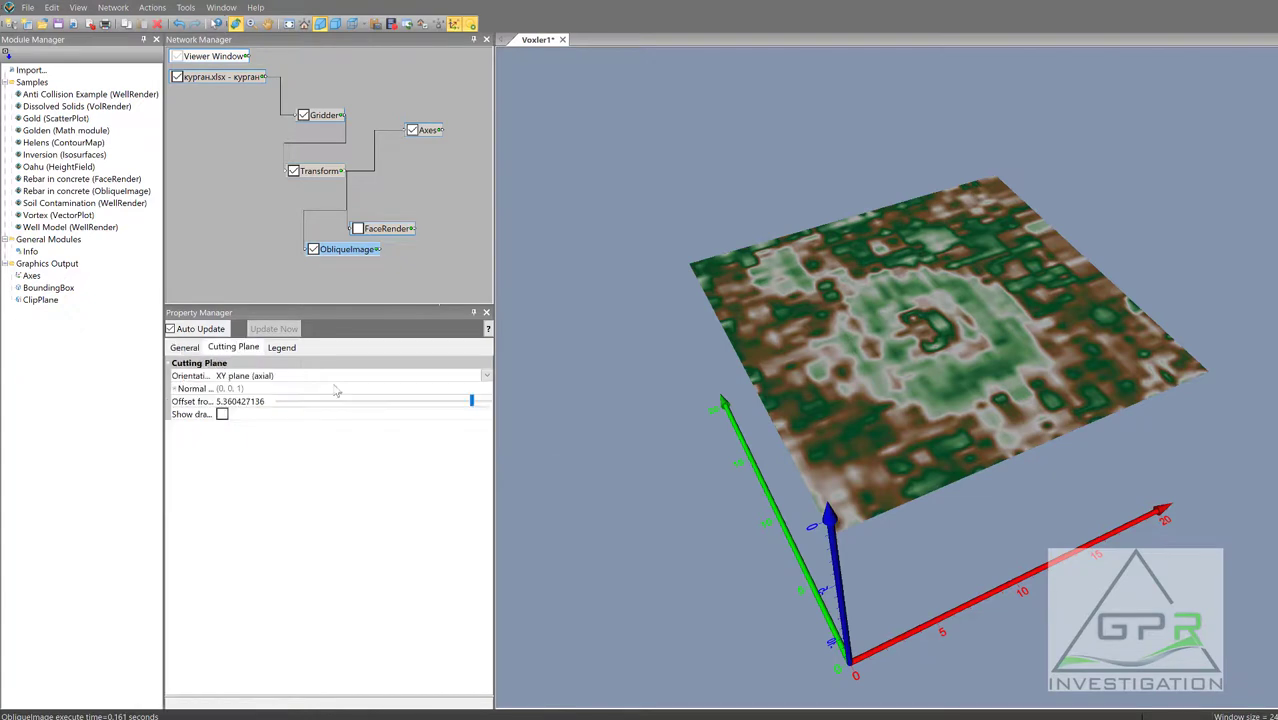
pyautogui.moveTo(472, 402)
pyautogui.mouseDown()
pyautogui.moveTo(484, 410)
pyautogui.moveTo(471, 410)
pyautogui.mouseUp()
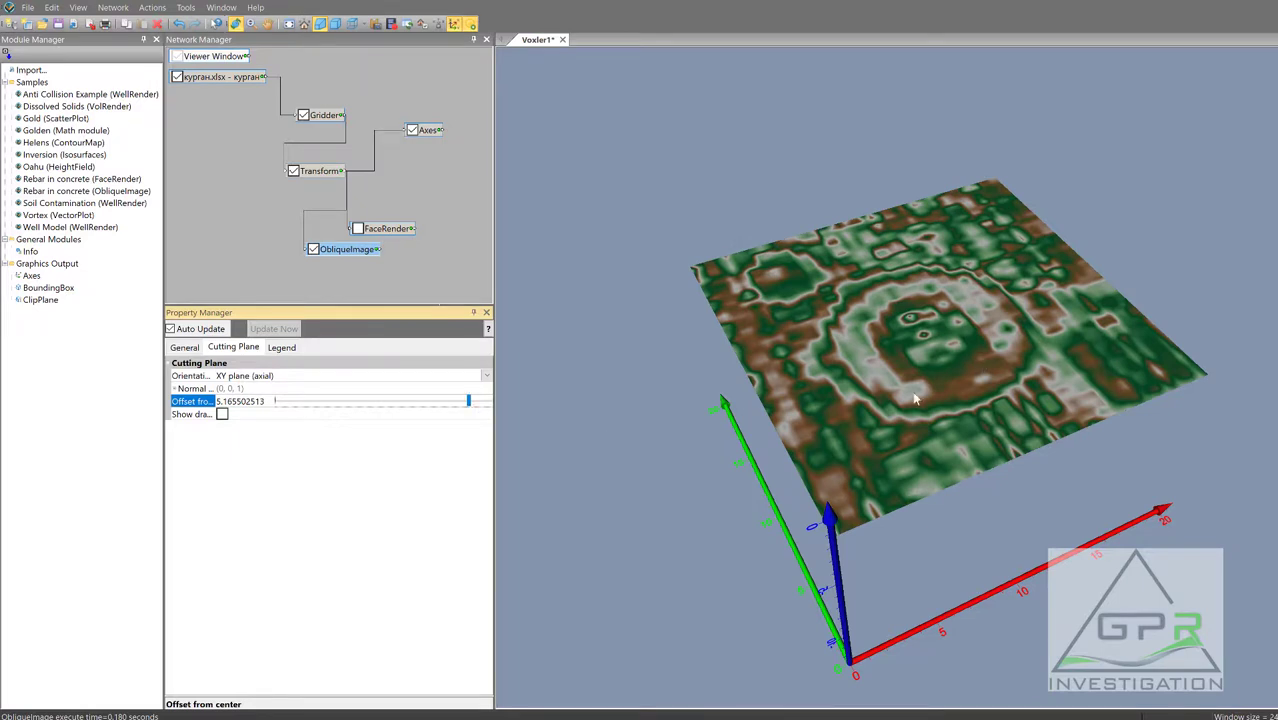
pyautogui.moveTo(869, 560); pyautogui.dragTo(992, 535)
pyautogui.moveTo(893, 305); pyautogui.dragTo(815, 513)
pyautogui.moveTo(1076, 391); pyautogui.dragTo(1092, 426)
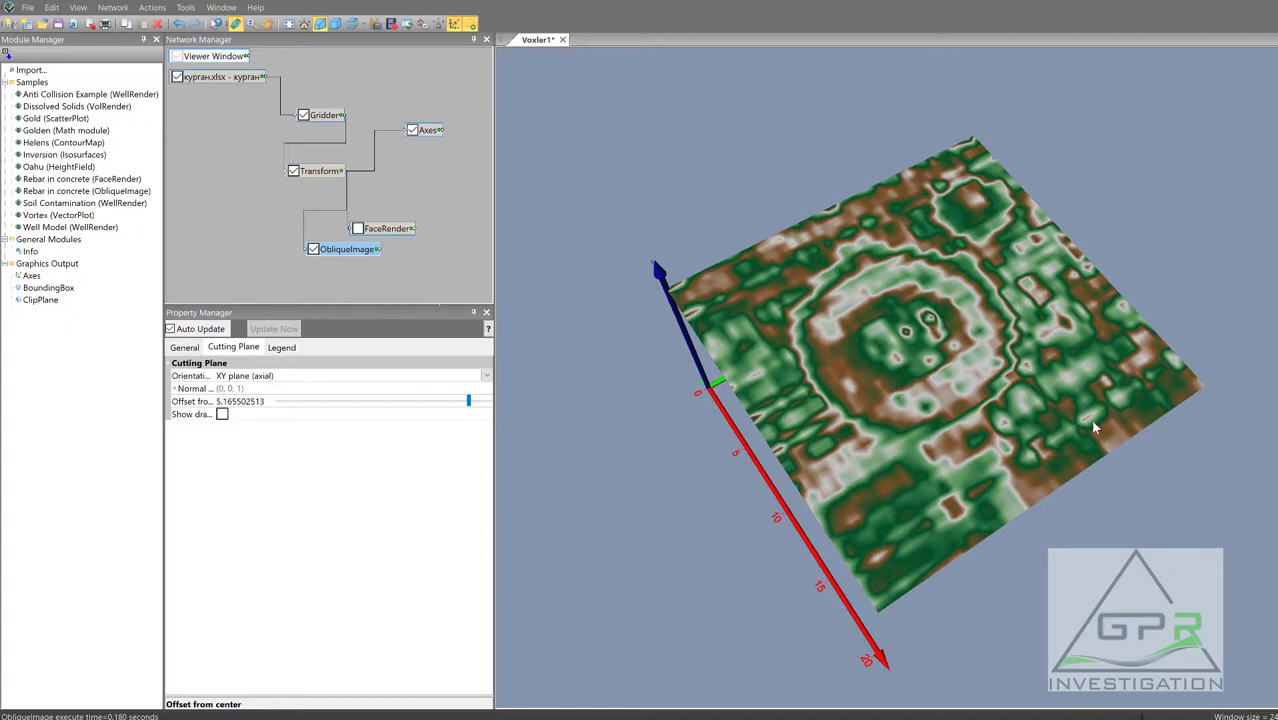
# Step: Select the Transform module in the network as the source for further output modules
pyautogui.click(317, 172)
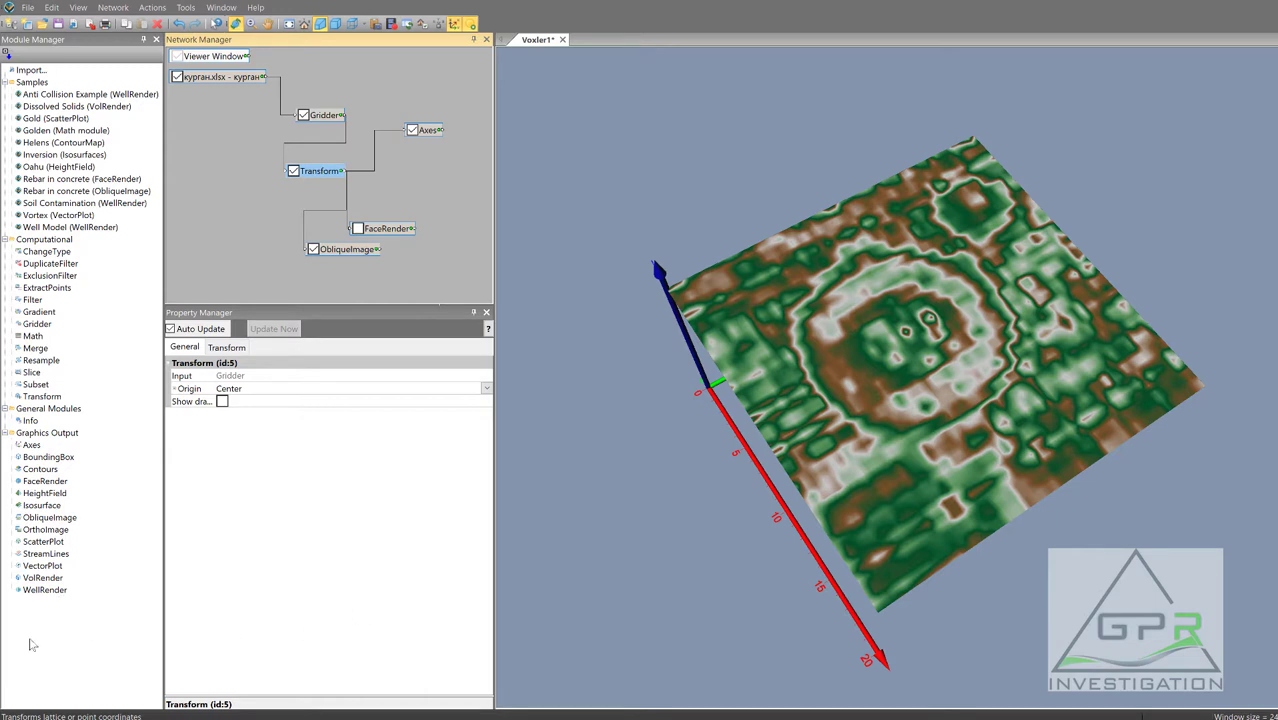
pyautogui.moveTo(932, 535); pyautogui.dragTo(965, 473)
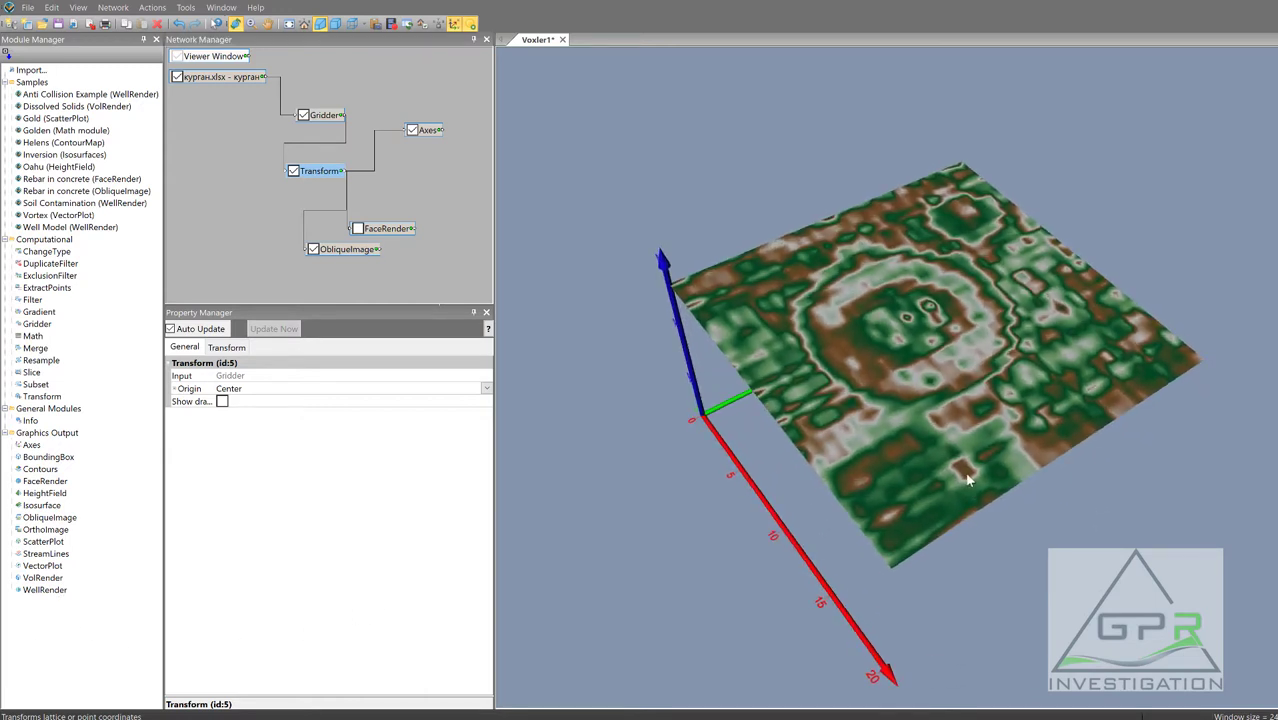